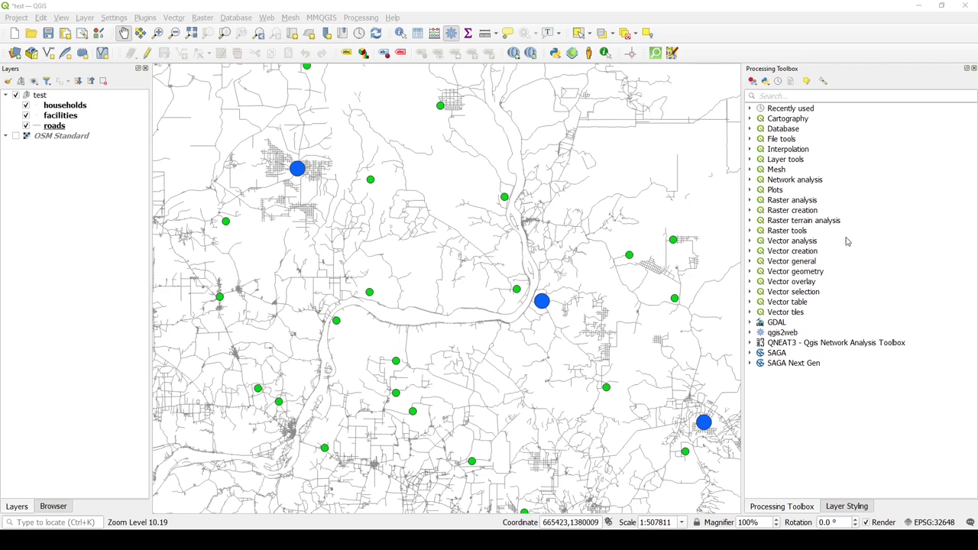
Filter the Processing Toolbox by 'distance' to list the distance-related algorithms
{"action": "left_click", "coordinate": [799, 94]}
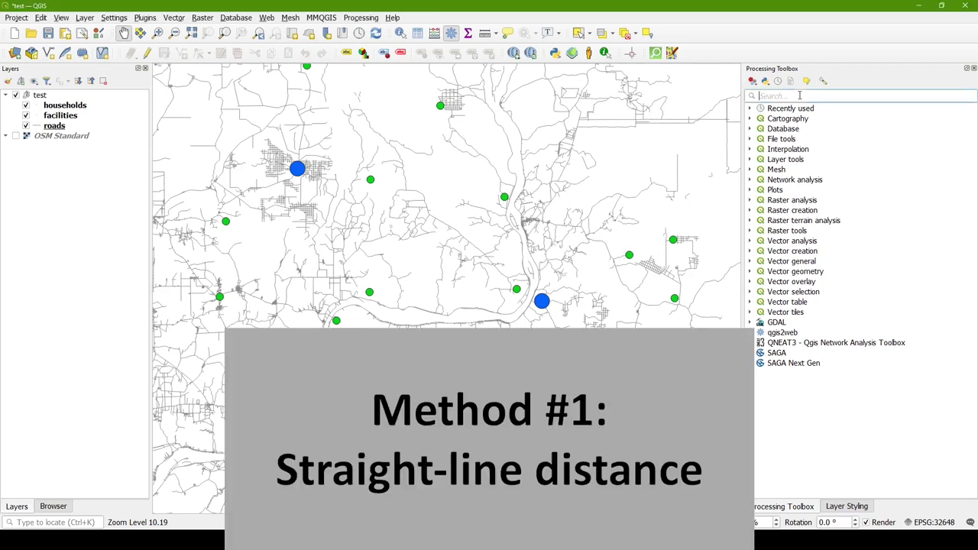
{"action": "type", "text": "distance"}
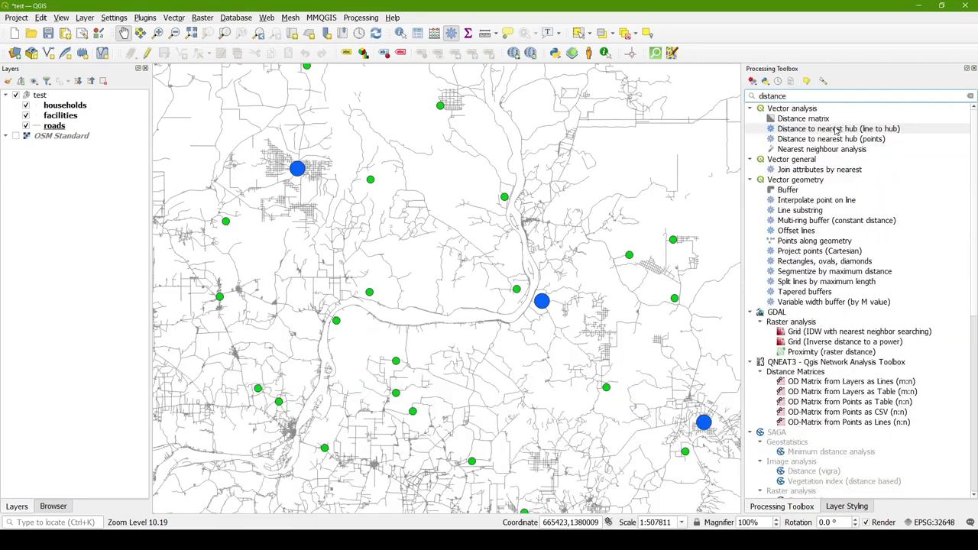
Set up Distance to nearest hub (line to hub): households source, facilities hubs, name field, Meters
{"action": "double_click", "coordinate": [875, 129]}
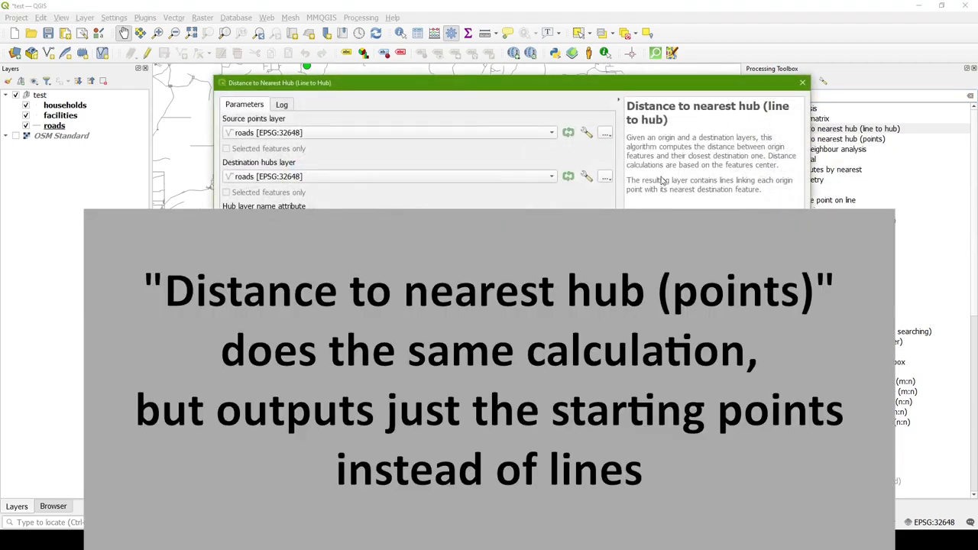
{"action": "left_click_drag", "start_coordinate": [462, 86], "coordinate": [659, 59]}
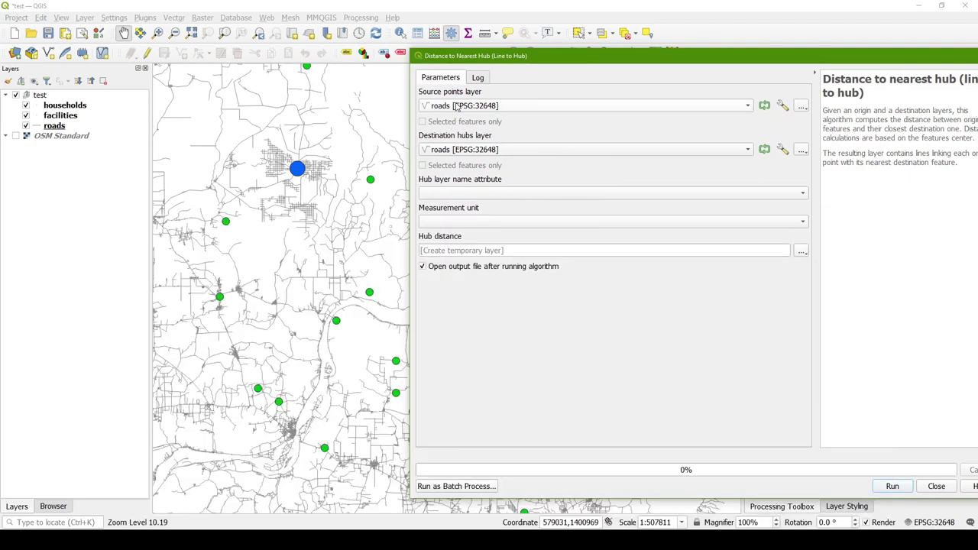
{"action": "left_click", "coordinate": [457, 106]}
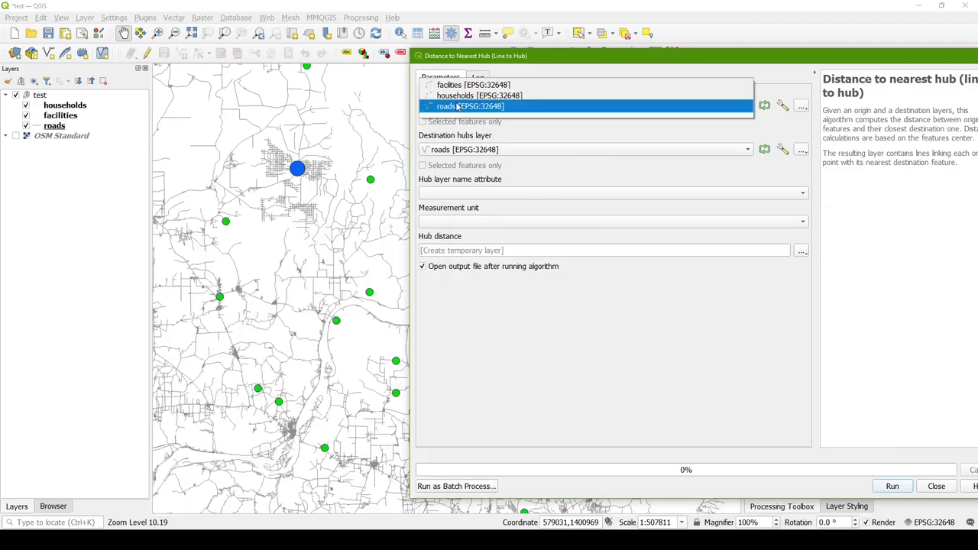
{"action": "left_click", "coordinate": [456, 97]}
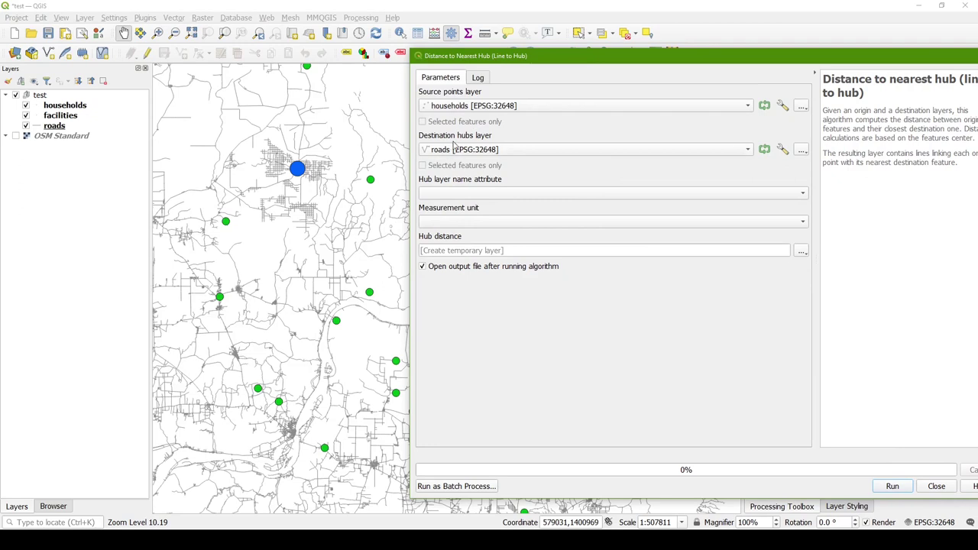
{"action": "left_click", "coordinate": [457, 150]}
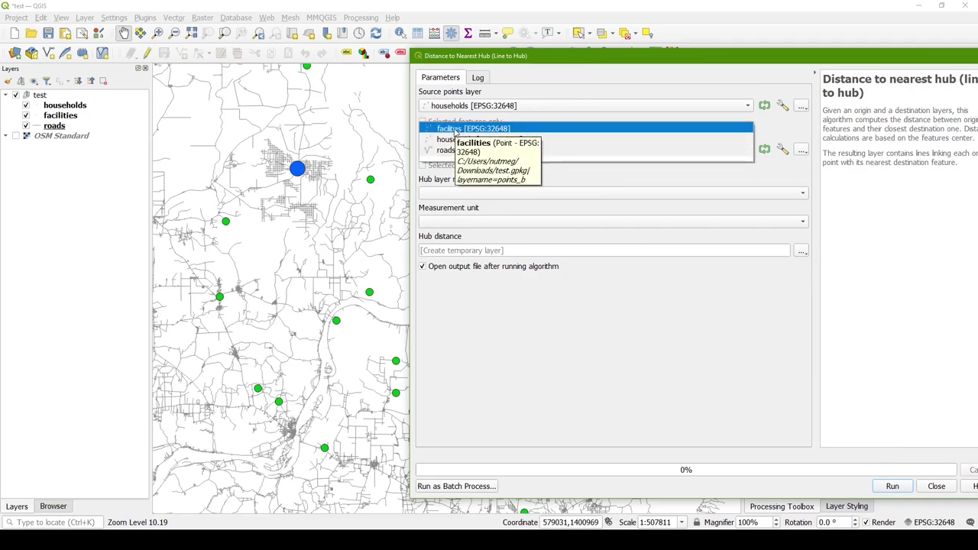
{"action": "left_click", "coordinate": [455, 128]}
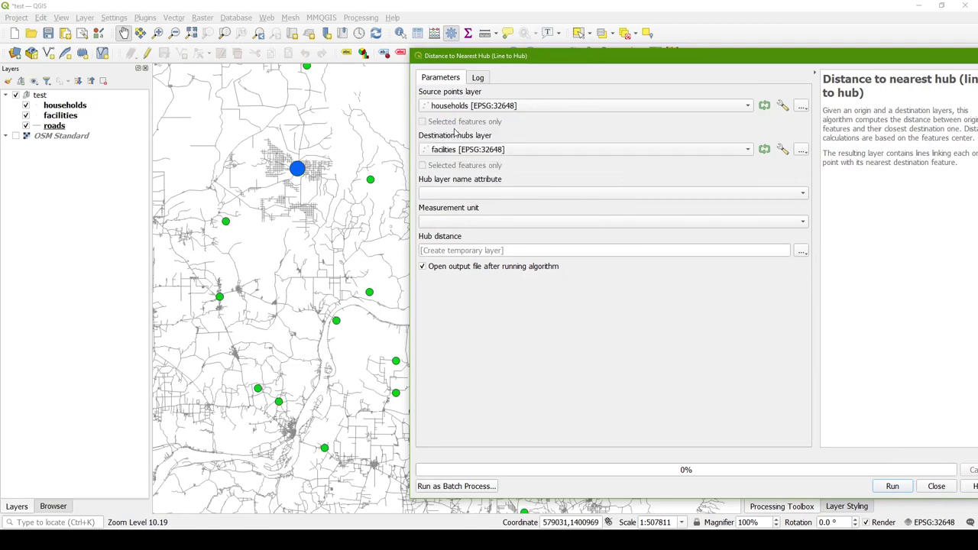
{"action": "left_click", "coordinate": [444, 194]}
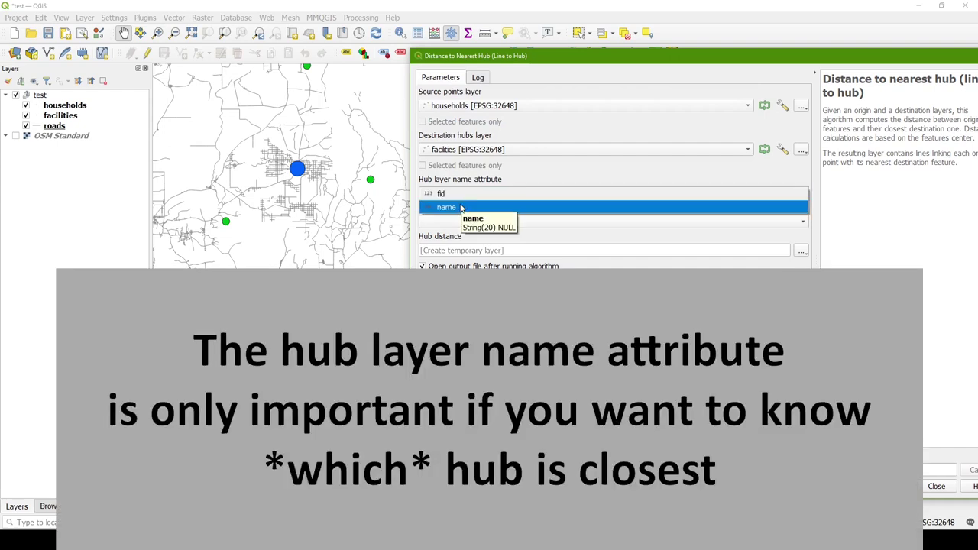
{"action": "left_click", "coordinate": [461, 208]}
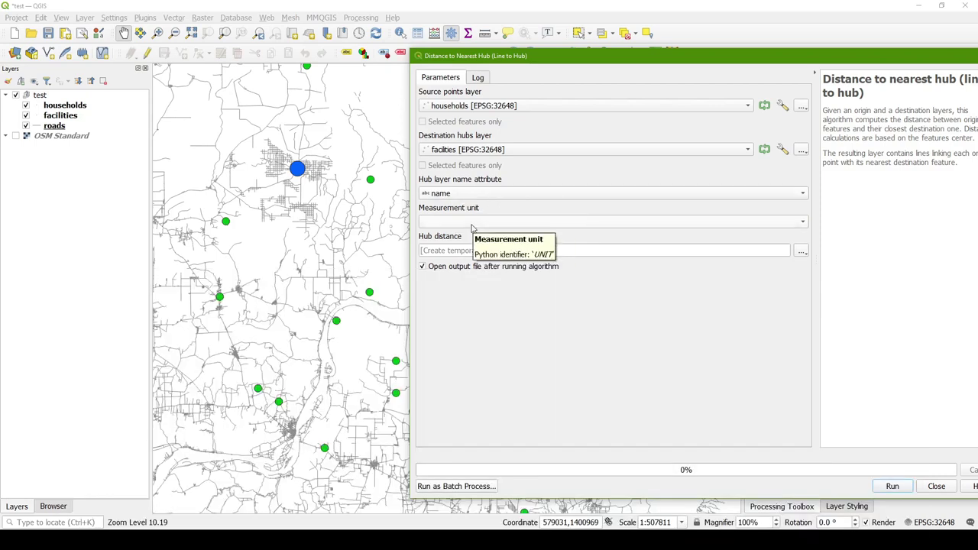
{"action": "left_click", "coordinate": [472, 223]}
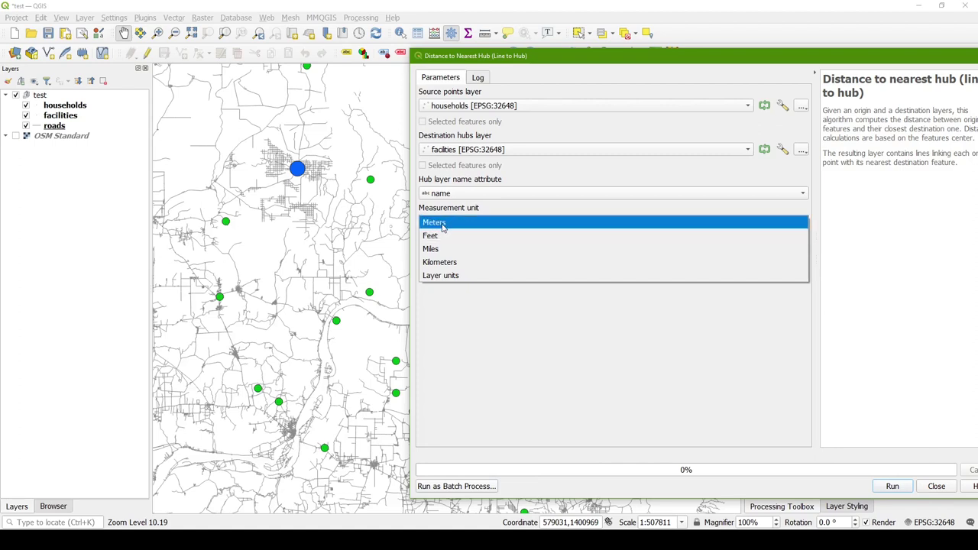
{"action": "left_click", "coordinate": [442, 225]}
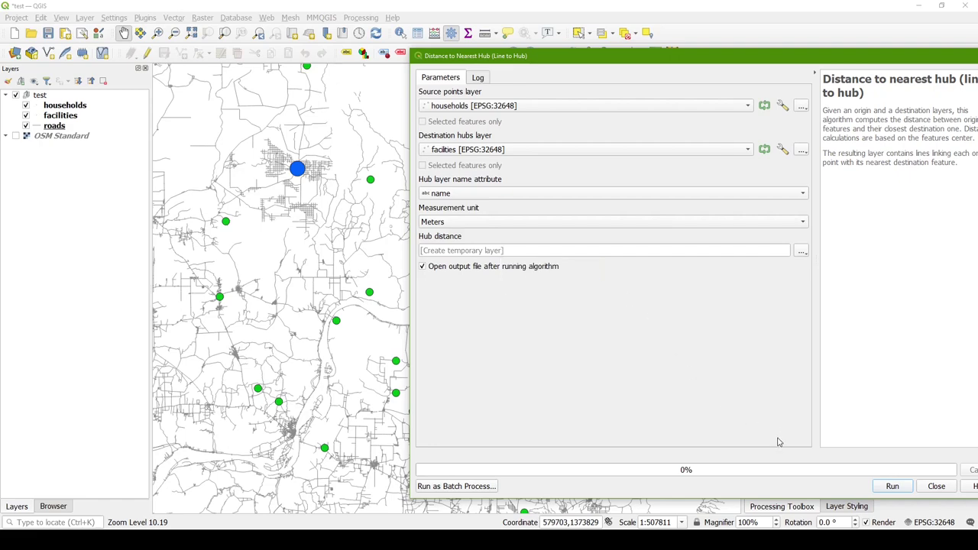
Run the nearest hub calculation and close the algorithm window
{"action": "left_click", "coordinate": [893, 487]}
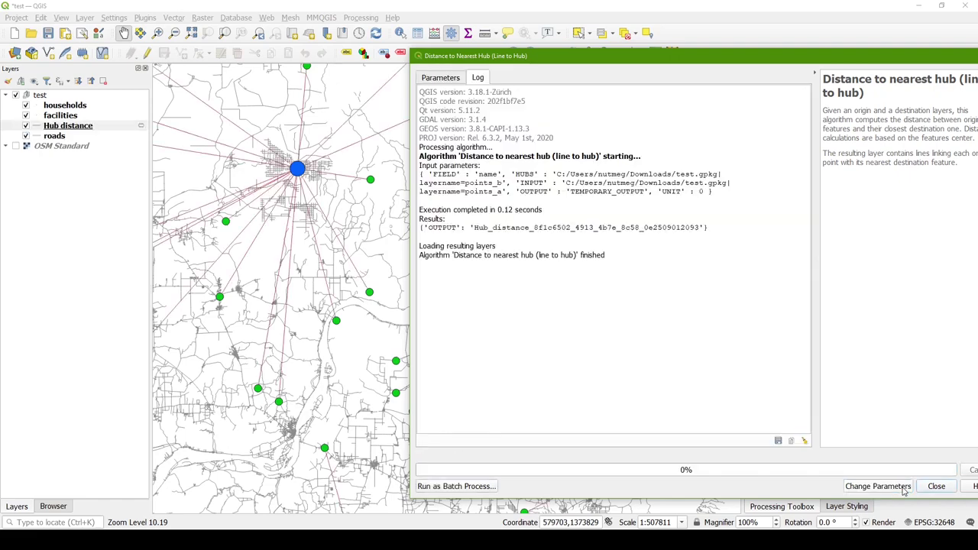
{"action": "left_click_drag", "start_coordinate": [802, 60], "coordinate": [631, 59]}
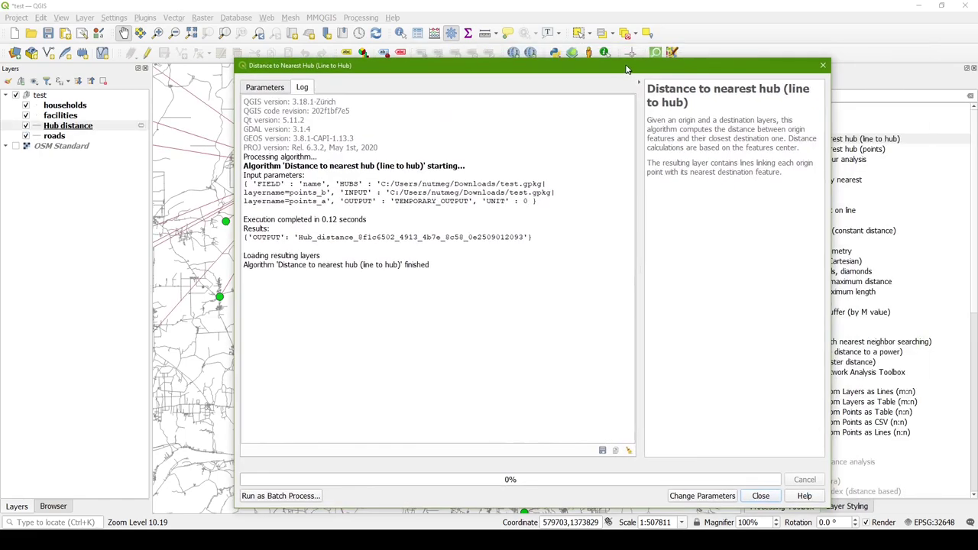
{"action": "left_click", "coordinate": [823, 63]}
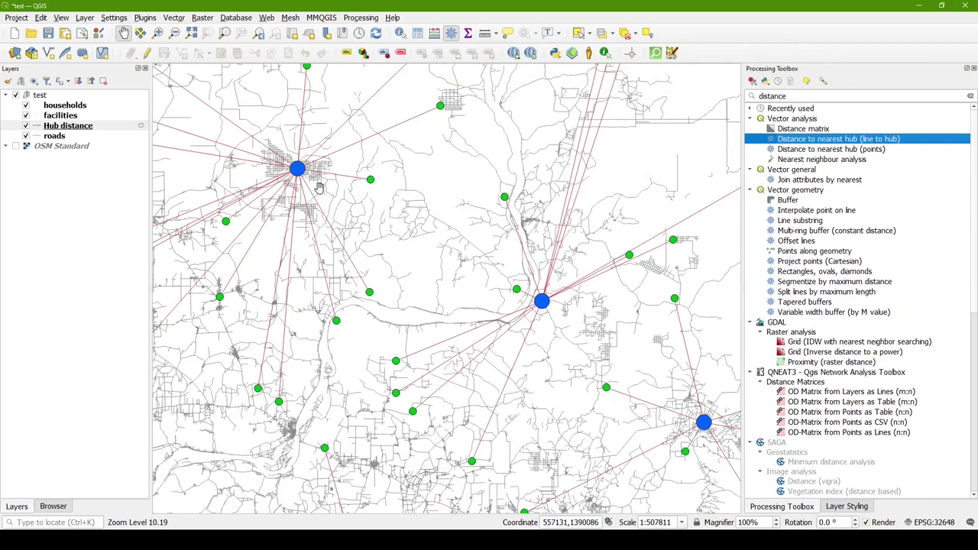
Open the Hub distance attribute table, sort by id, select fid 1 Beta, then close it
{"action": "right_click", "coordinate": [73, 129]}
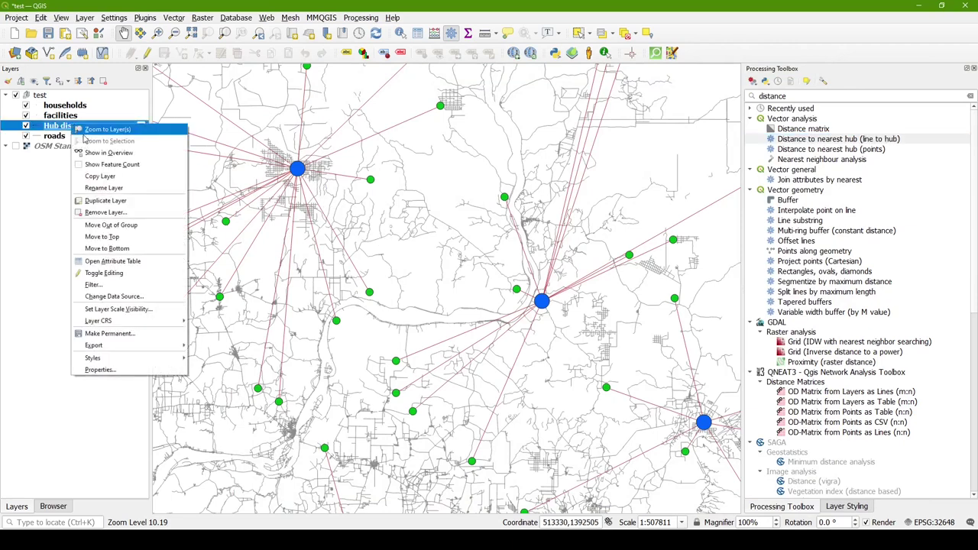
{"action": "left_click", "coordinate": [144, 260]}
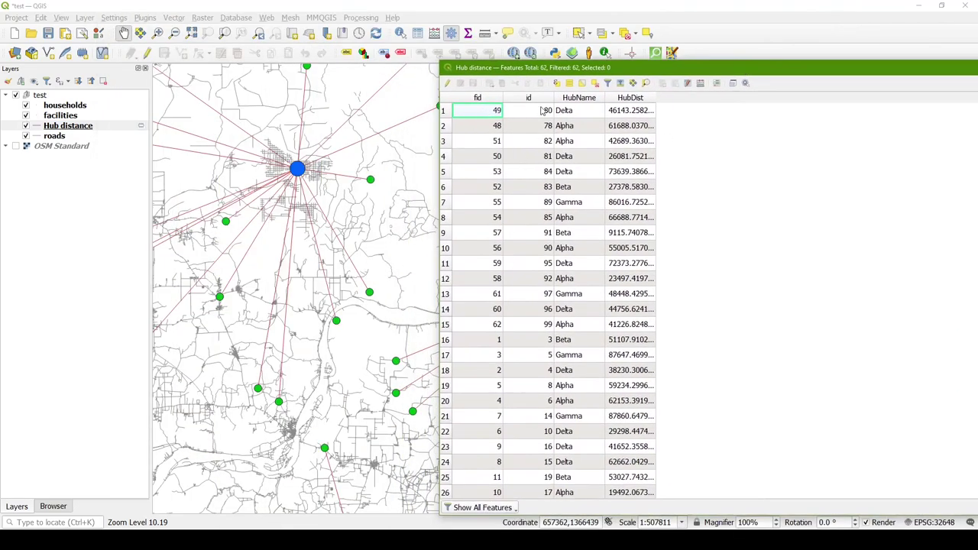
{"action": "left_click", "coordinate": [529, 100]}
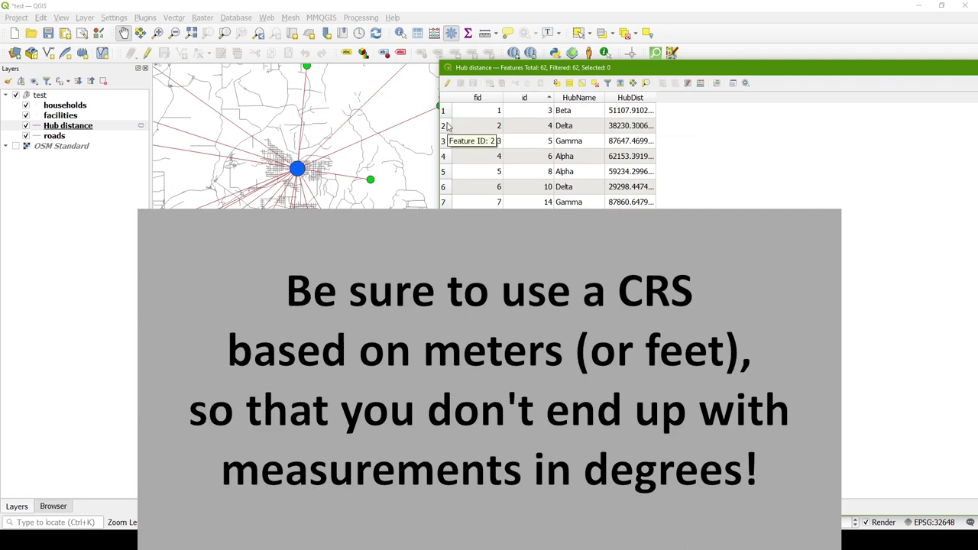
{"action": "left_click", "coordinate": [458, 115]}
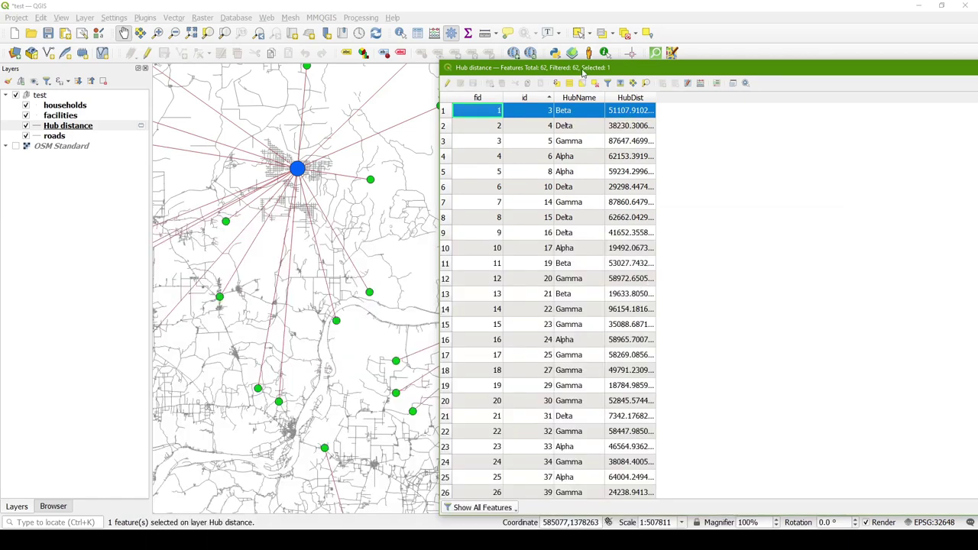
{"action": "double_click", "coordinate": [583, 71]}
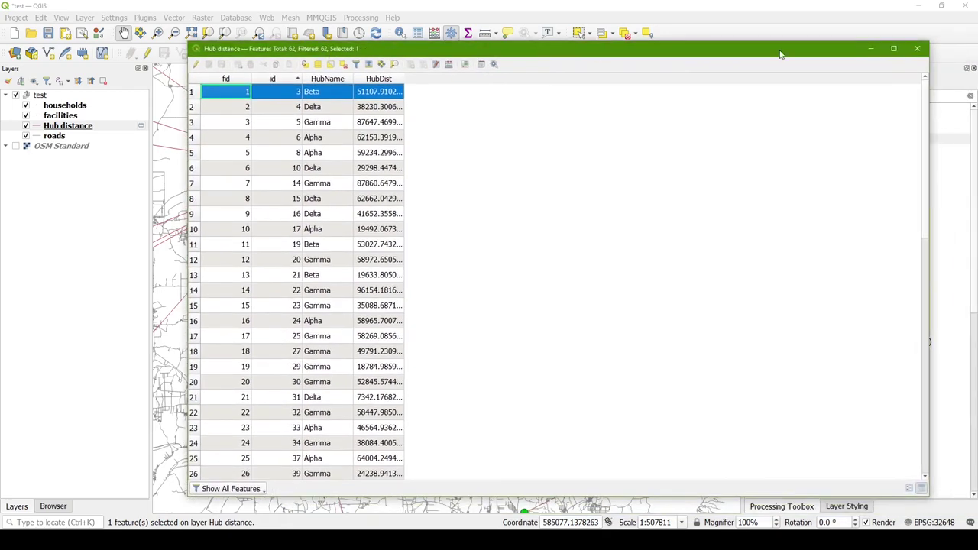
{"action": "left_click", "coordinate": [918, 46]}
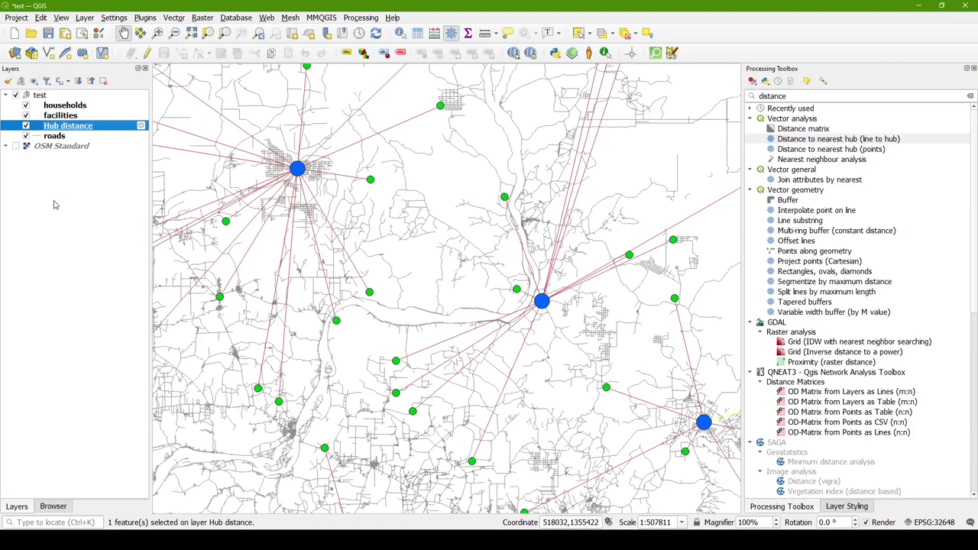
Hide the Hub distance lines, show the OSM Standard basemap and zoom in
{"action": "left_click", "coordinate": [25, 127]}
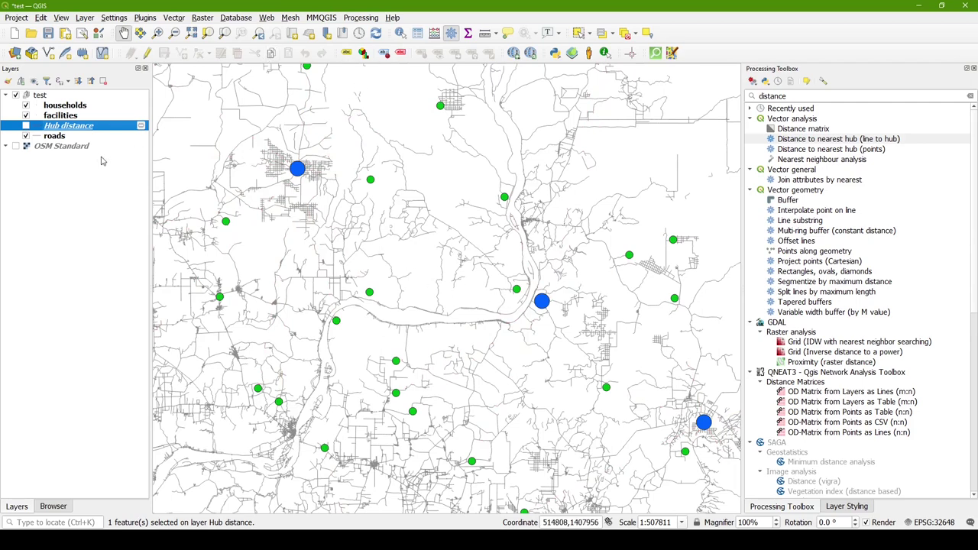
{"action": "left_click", "coordinate": [17, 146]}
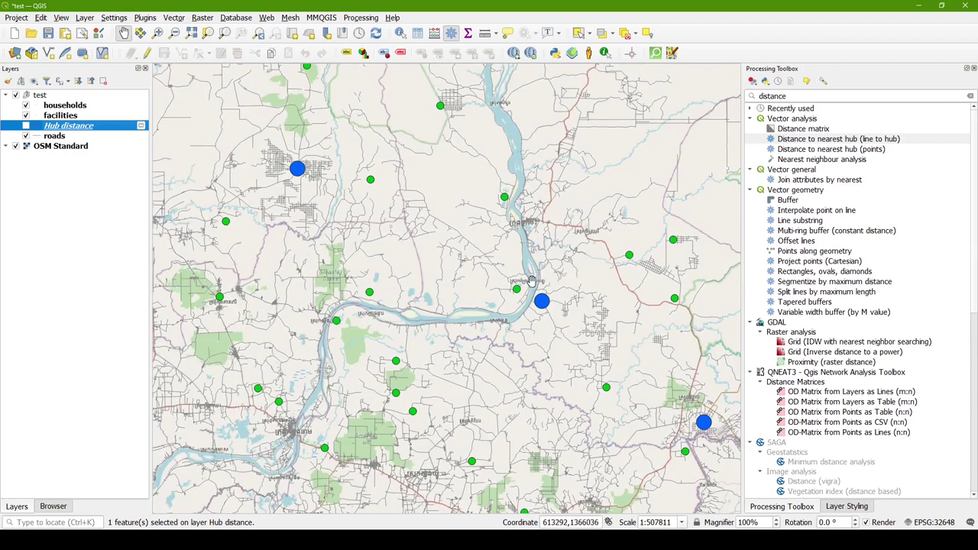
{"action": "scroll", "coordinate": [525, 304], "scroll_direction": "up", "scroll_amount": 1}
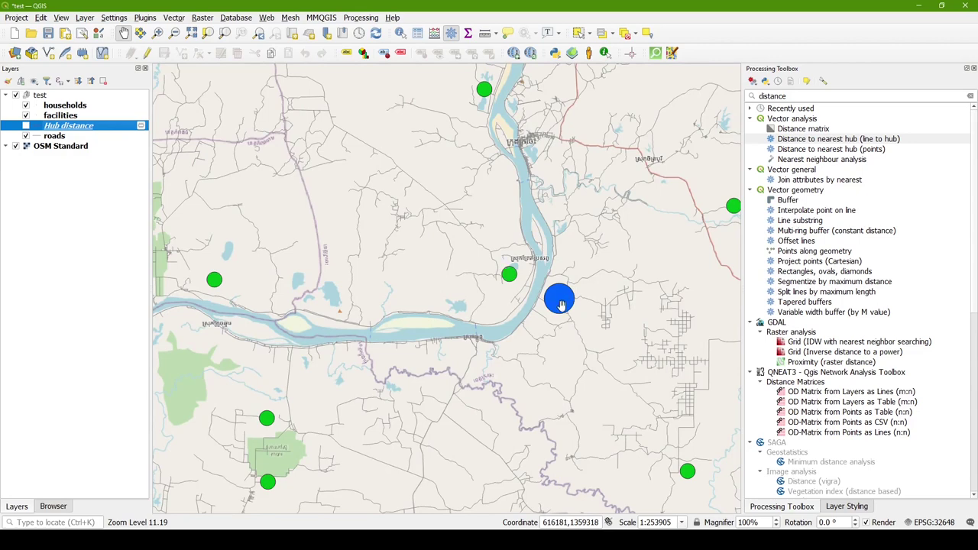
Show Hub distance again and identify the household line to hub Delta, about 7342 m
{"action": "left_click", "coordinate": [26, 126]}
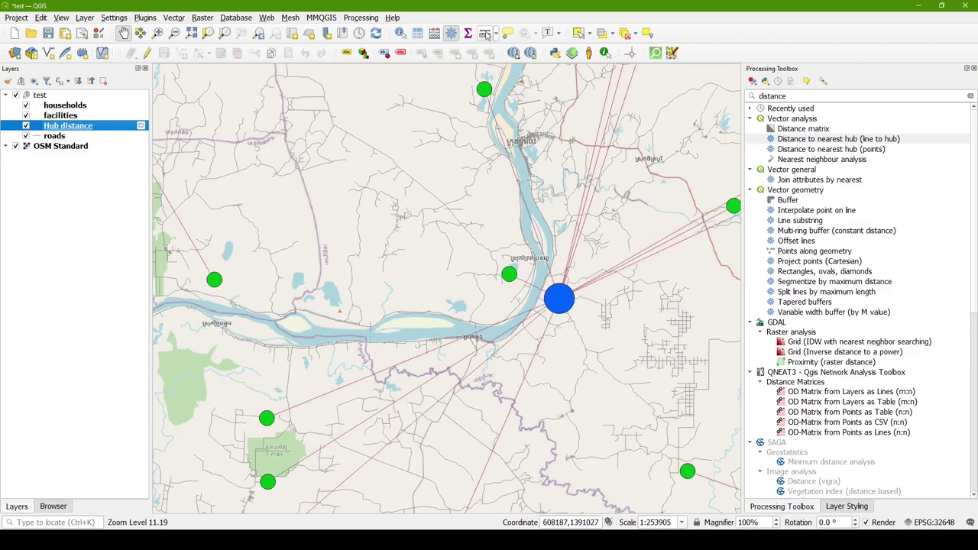
{"action": "left_click", "coordinate": [400, 33]}
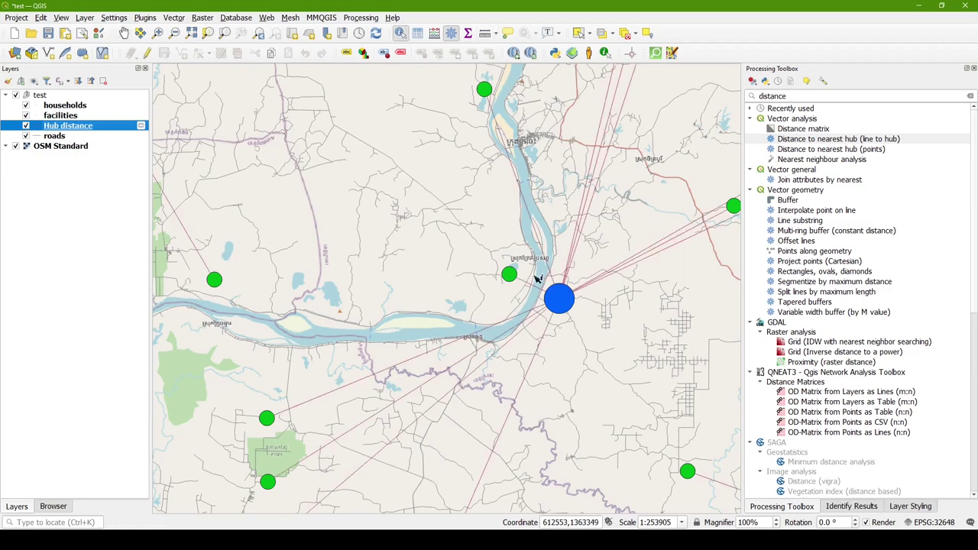
{"action": "left_click", "coordinate": [533, 283]}
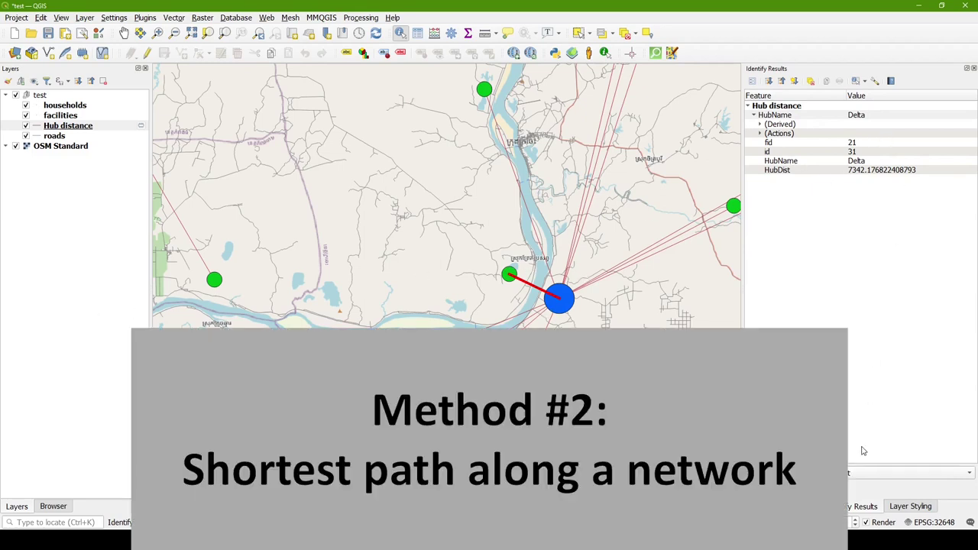
Hide Hub distance, clear the identify result, and search the toolbox for 'network'
{"action": "left_click", "coordinate": [26, 126]}
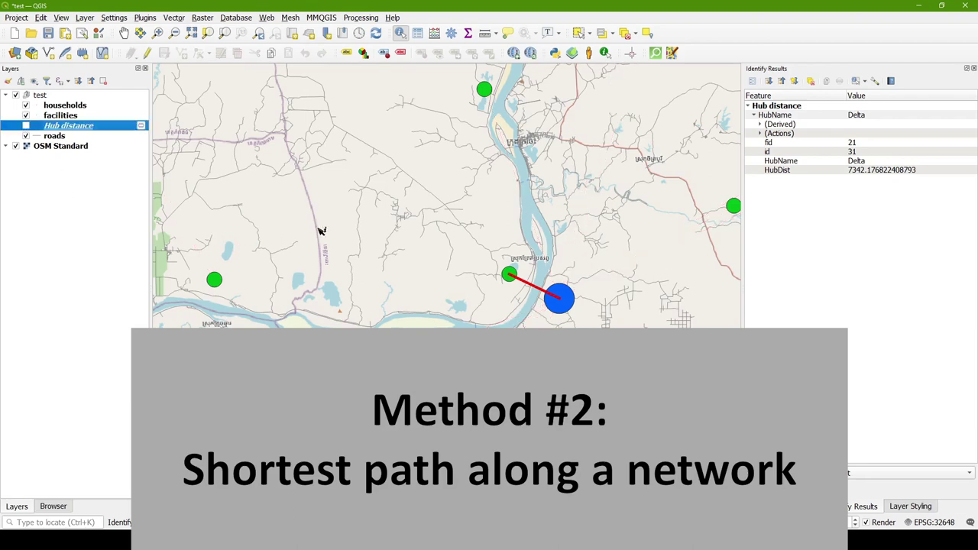
{"action": "left_click", "coordinate": [339, 207]}
{"action": "left_click", "coordinate": [810, 505]}
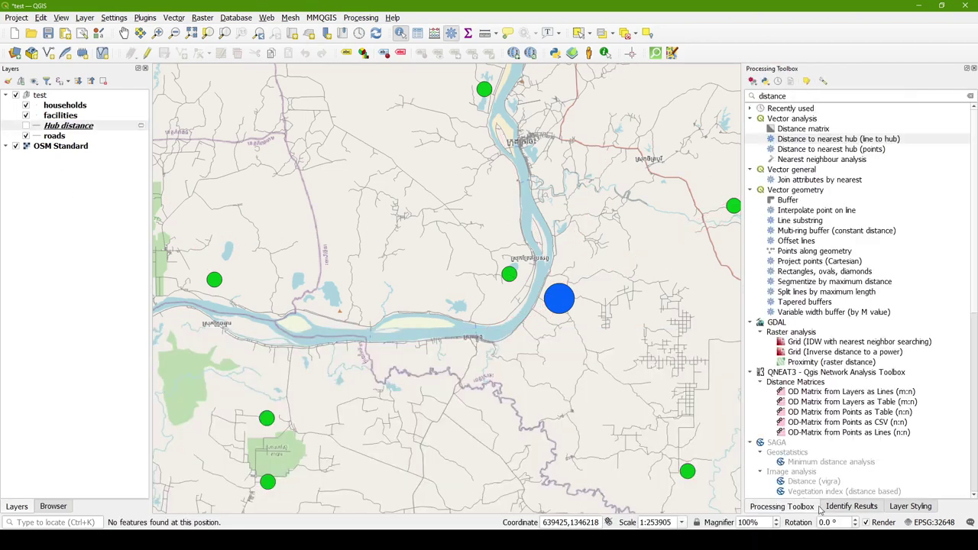
{"action": "double_click", "coordinate": [801, 96]}
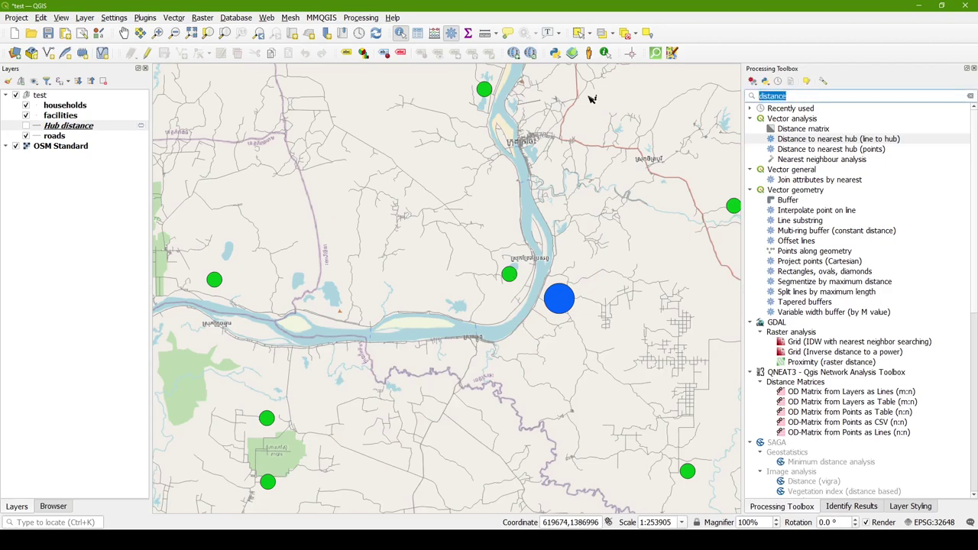
{"action": "type", "text": "network"}
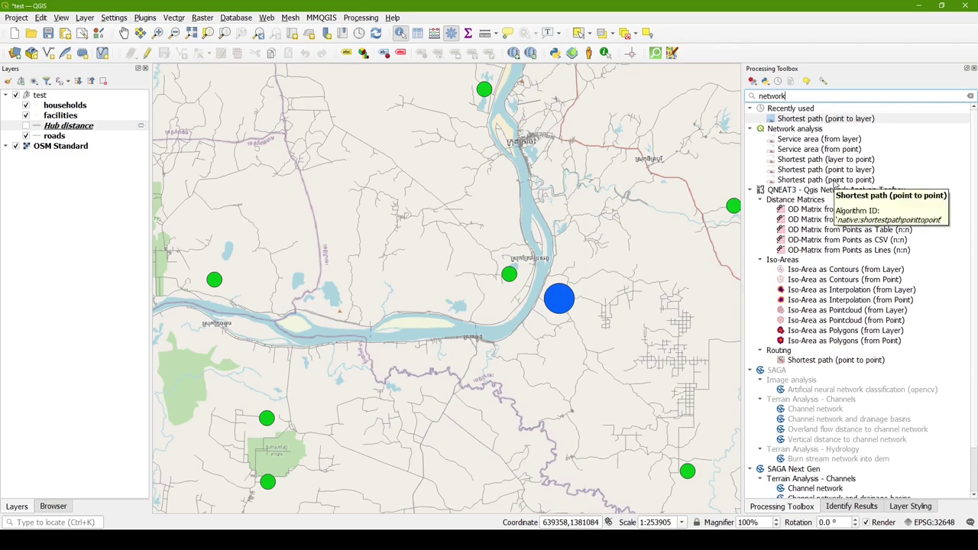
Open the Shortest path (point to point) tool and move its window aside
{"action": "left_click", "coordinate": [835, 180]}
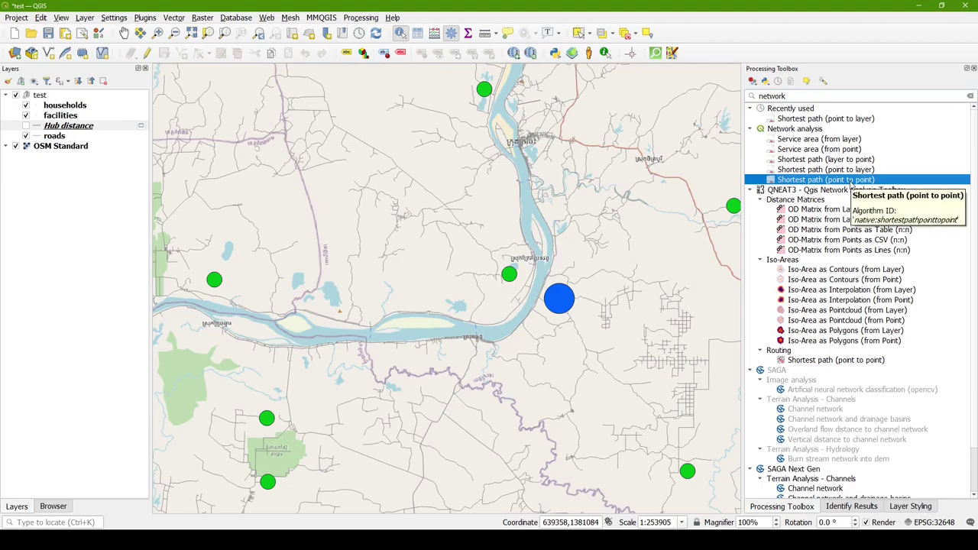
{"action": "double_click", "coordinate": [851, 183]}
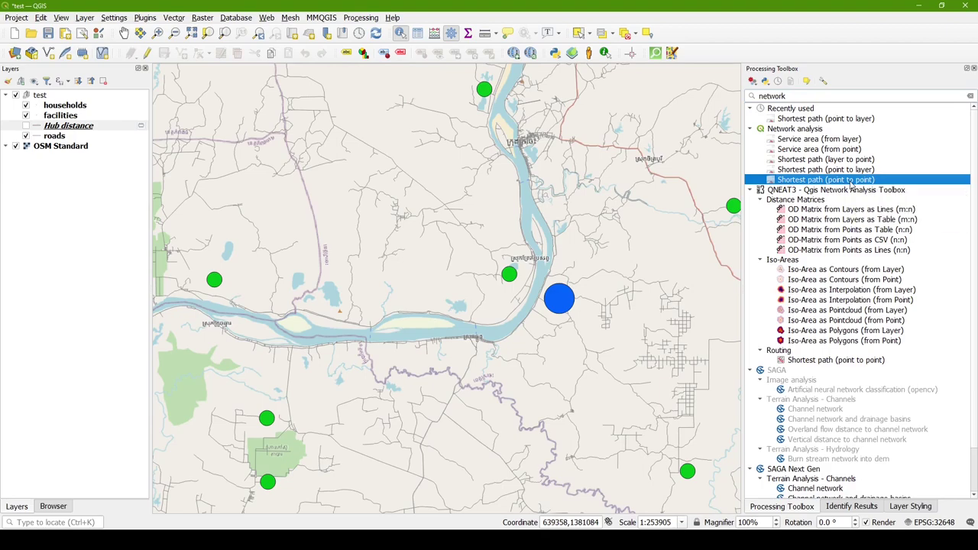
{"action": "left_click_drag", "start_coordinate": [357, 86], "coordinate": [850, 43]}
{"action": "left_click_drag", "start_coordinate": [774, 44], "coordinate": [128, 44]}
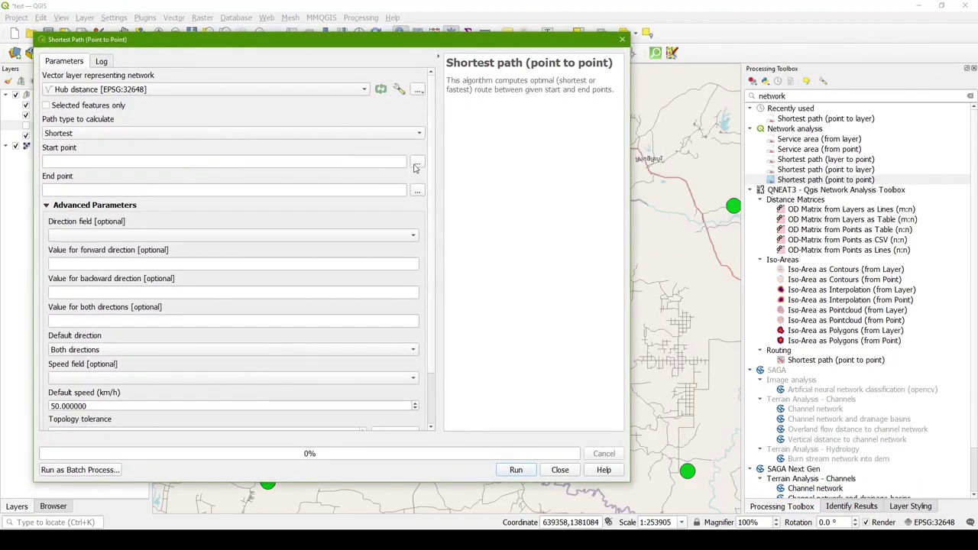
Set the start at a household, the end at the large facility, and roads as network
{"action": "left_click", "coordinate": [417, 166]}
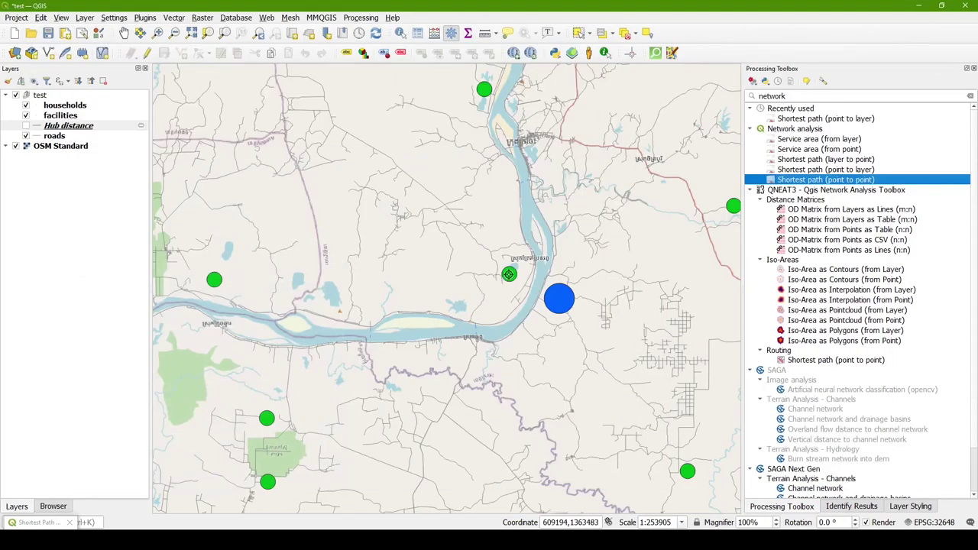
{"action": "left_click", "coordinate": [509, 274]}
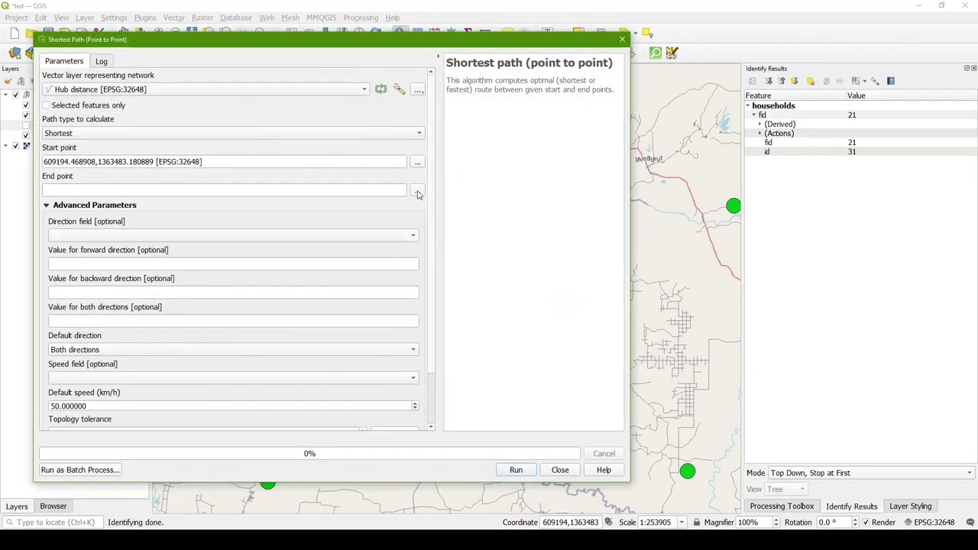
{"action": "left_click", "coordinate": [417, 191]}
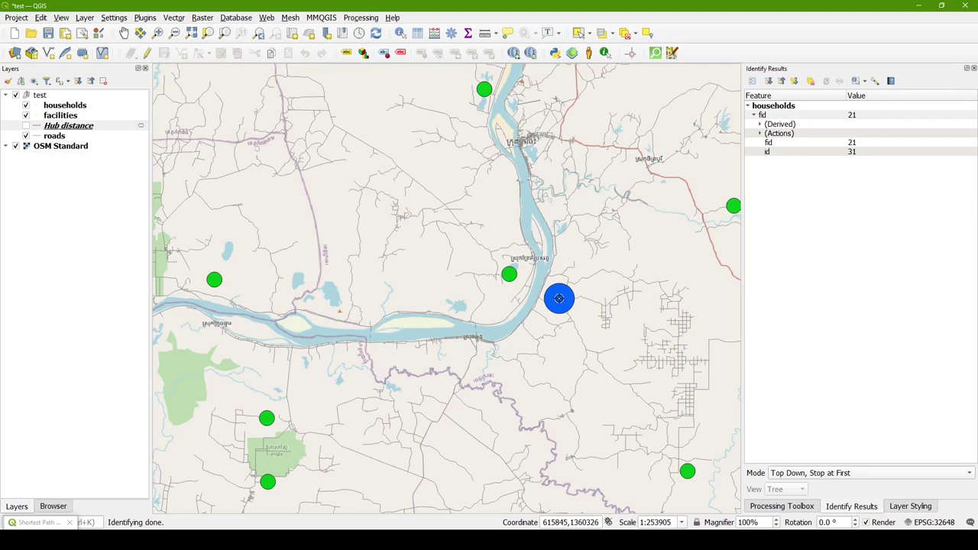
{"action": "left_click", "coordinate": [558, 298]}
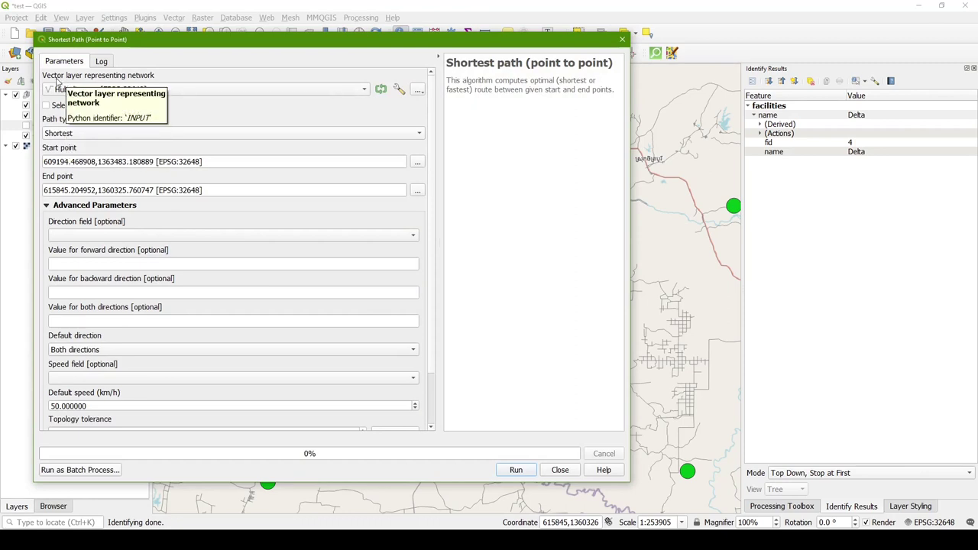
{"action": "left_click", "coordinate": [187, 89]}
{"action": "left_click", "coordinate": [120, 100]}
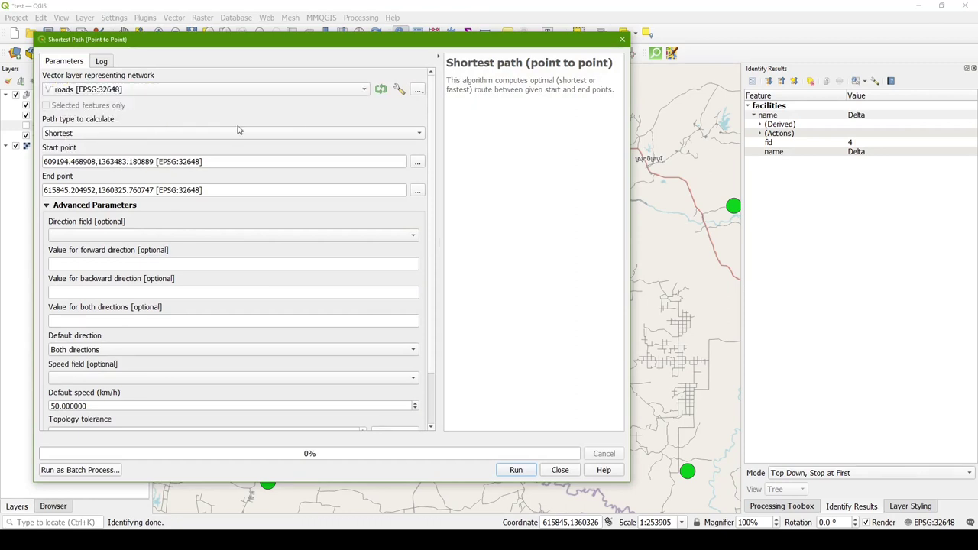
{"action": "scroll", "coordinate": [432, 229], "scroll_direction": "down", "scroll_amount": 2}
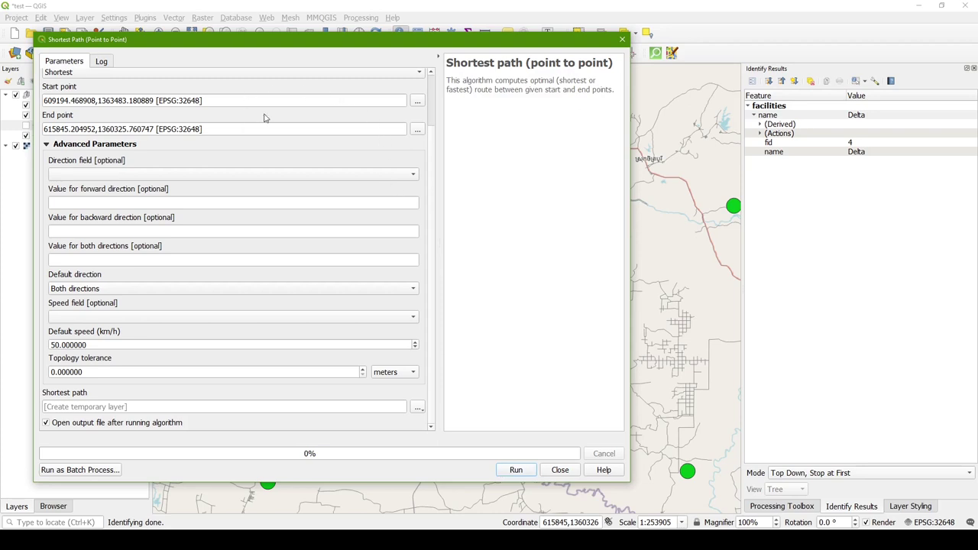
Run Shortest path (point to point), finishing with a travel cost of about 126093.41
{"action": "left_click", "coordinate": [528, 474]}
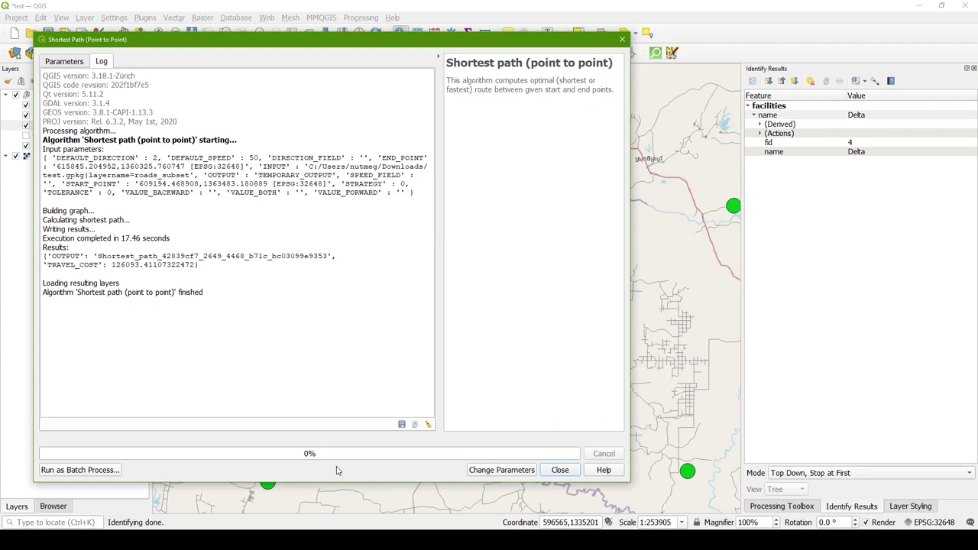
Give the Shortest path layer a 3 mm line width and identify it to confirm cost 126093.41
{"action": "left_click", "coordinate": [560, 470]}
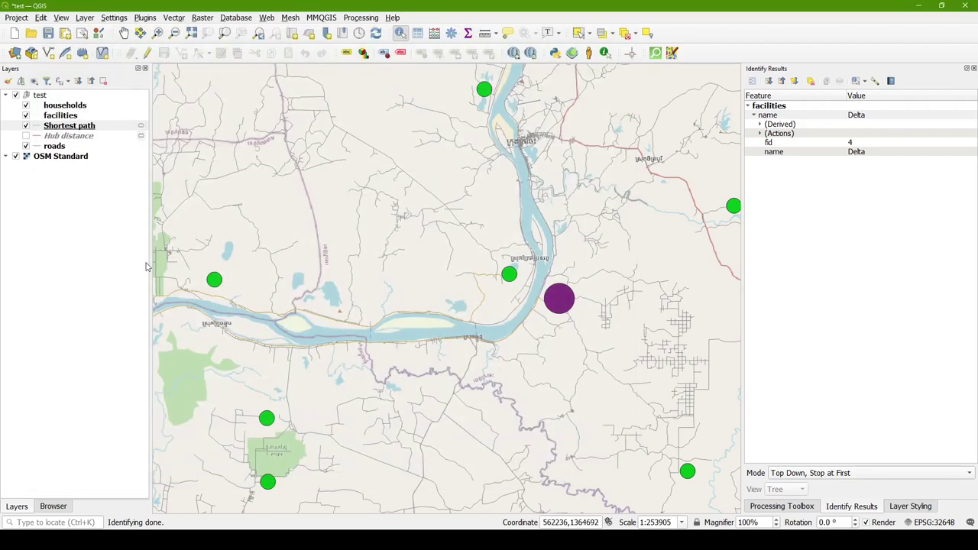
{"action": "left_click", "coordinate": [38, 128]}
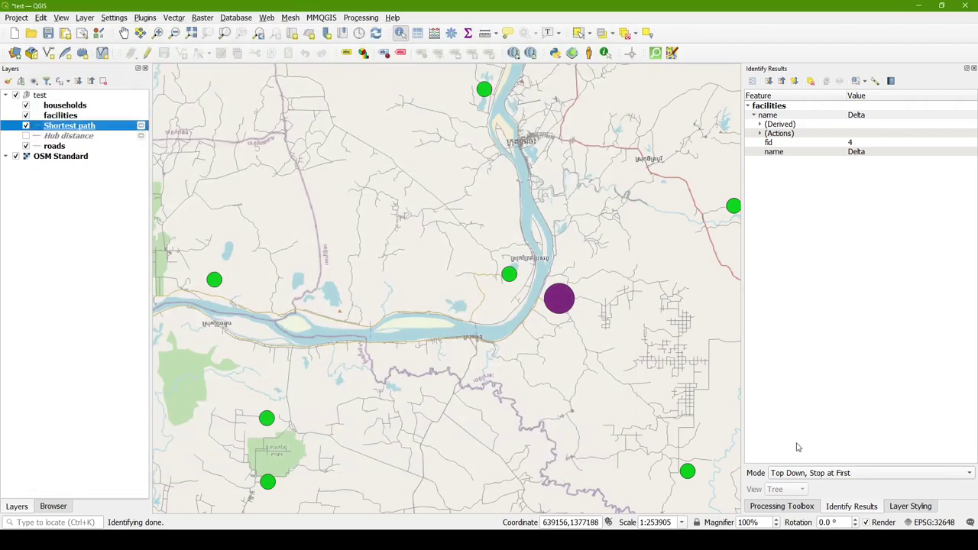
{"action": "left_click", "coordinate": [896, 507]}
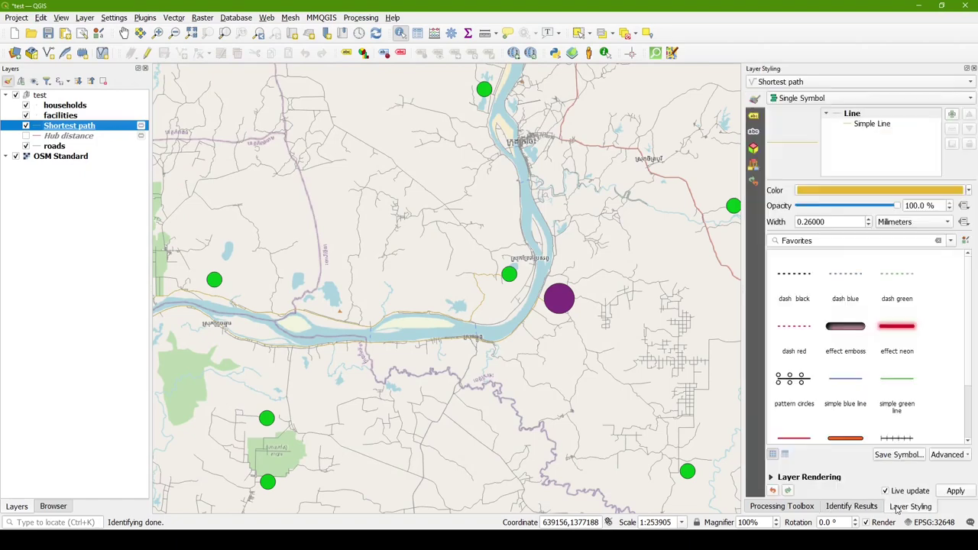
{"action": "double_click", "coordinate": [831, 220]}
{"action": "type", "text": "3"}
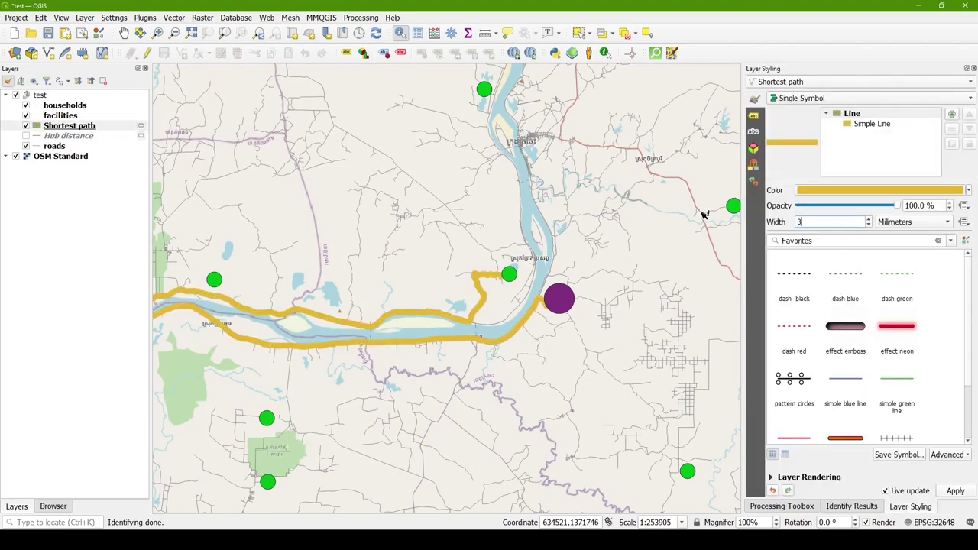
{"action": "scroll", "coordinate": [597, 296], "scroll_direction": "down", "scroll_amount": 1}
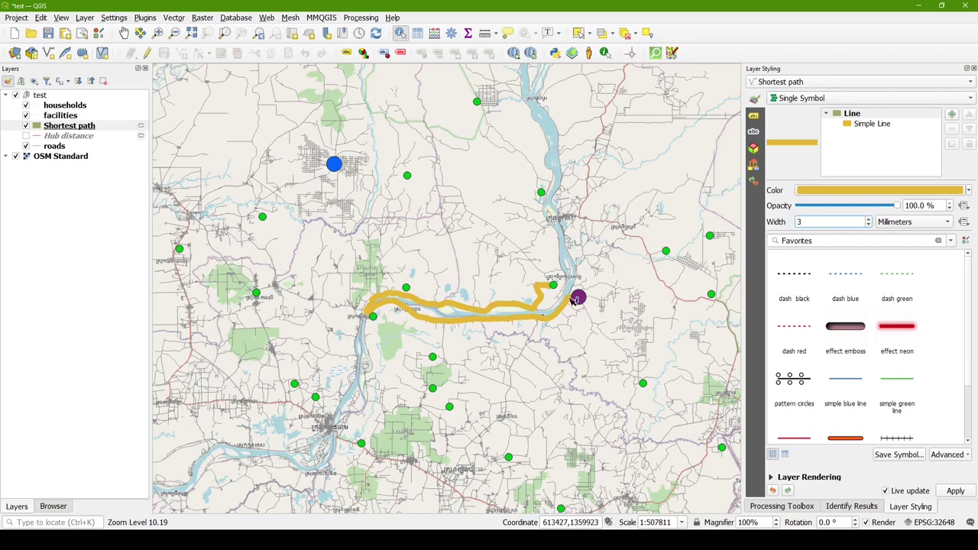
{"action": "scroll", "coordinate": [566, 298], "scroll_direction": "up", "scroll_amount": 1}
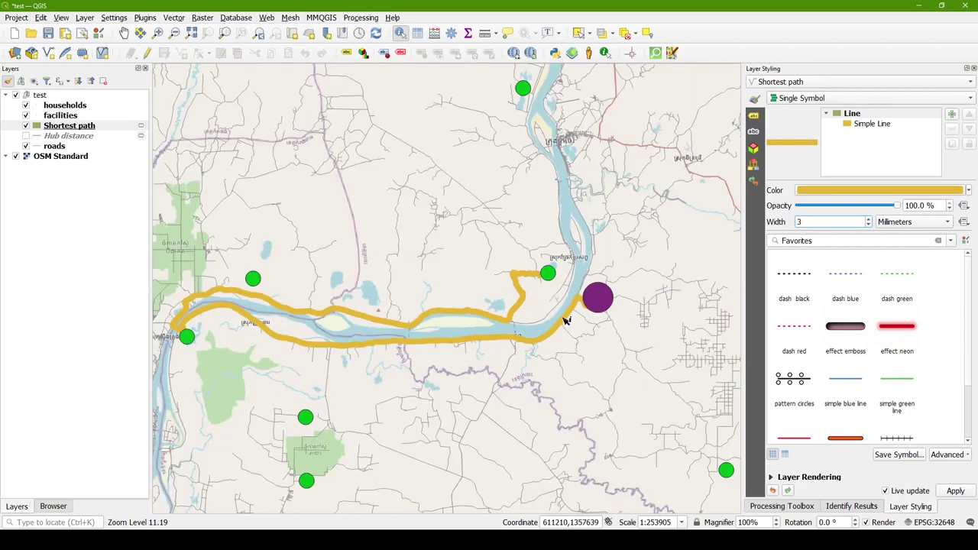
{"action": "left_click", "coordinate": [570, 327]}
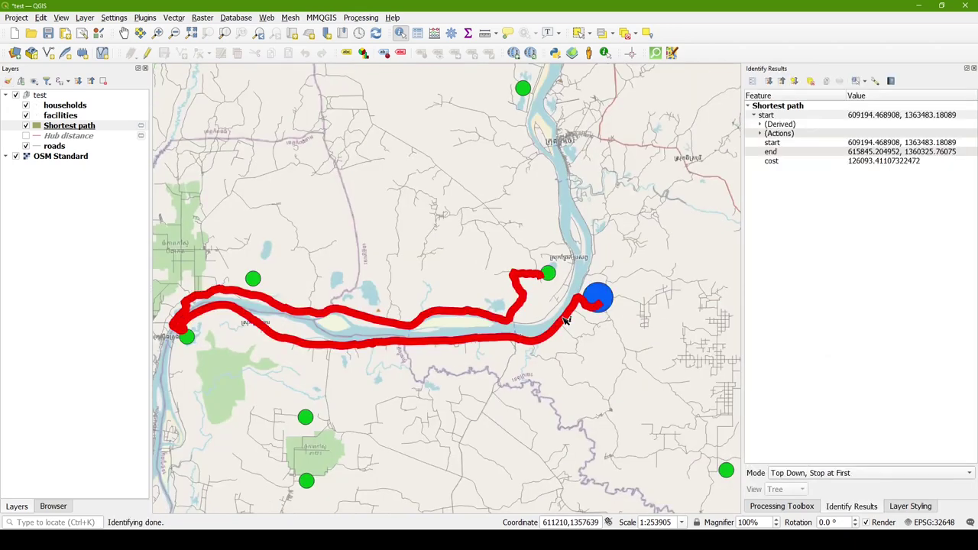
Open the Shortest path (point to layer) tool from the QNEAT3 group
{"action": "left_click", "coordinate": [815, 509]}
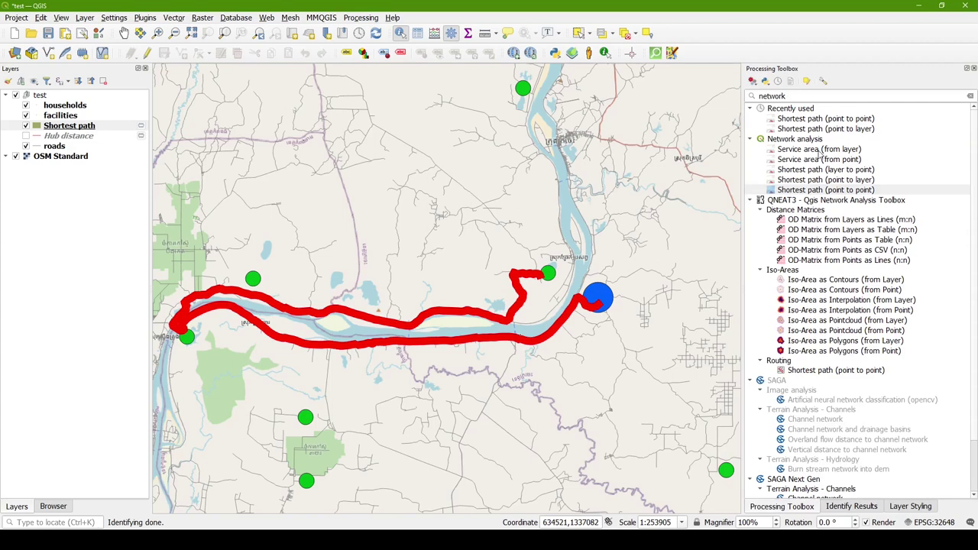
{"action": "left_click", "coordinate": [749, 200]}
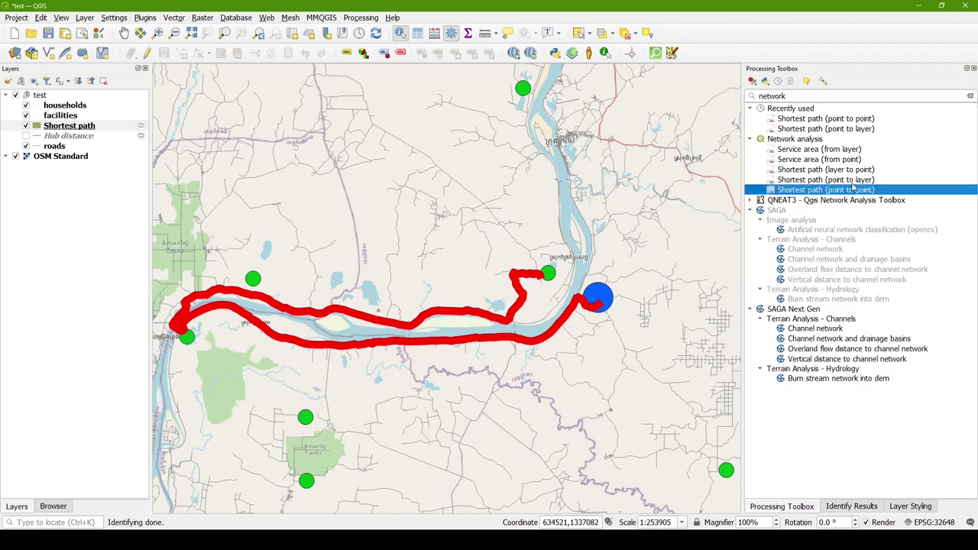
{"action": "left_click", "coordinate": [838, 180]}
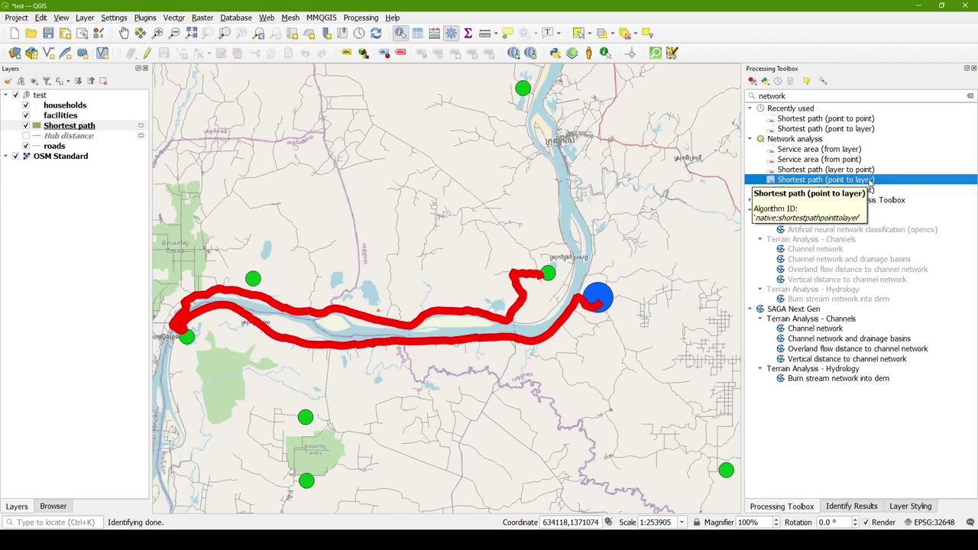
{"action": "double_click", "coordinate": [868, 184]}
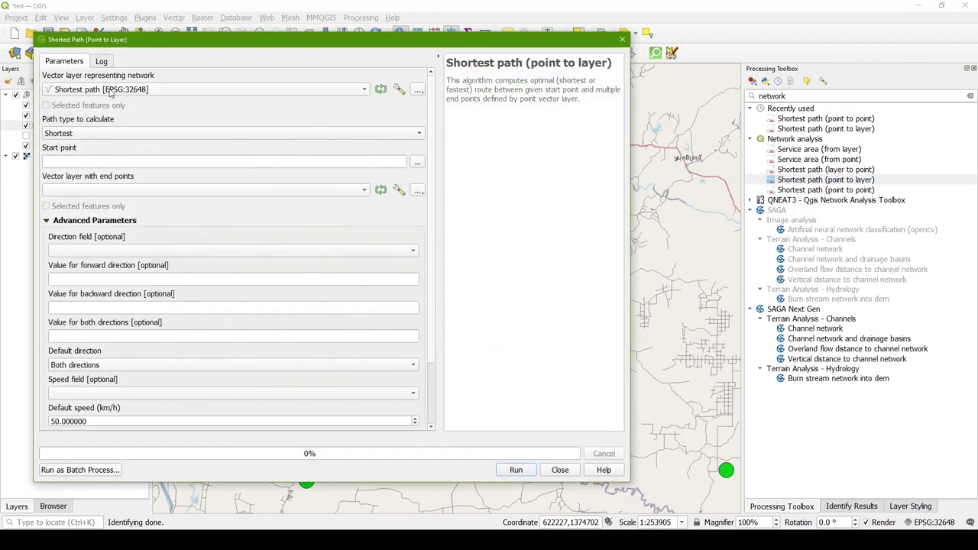
Use roads as network, start at the large facility point, and households as end points
{"action": "left_click", "coordinate": [99, 94]}
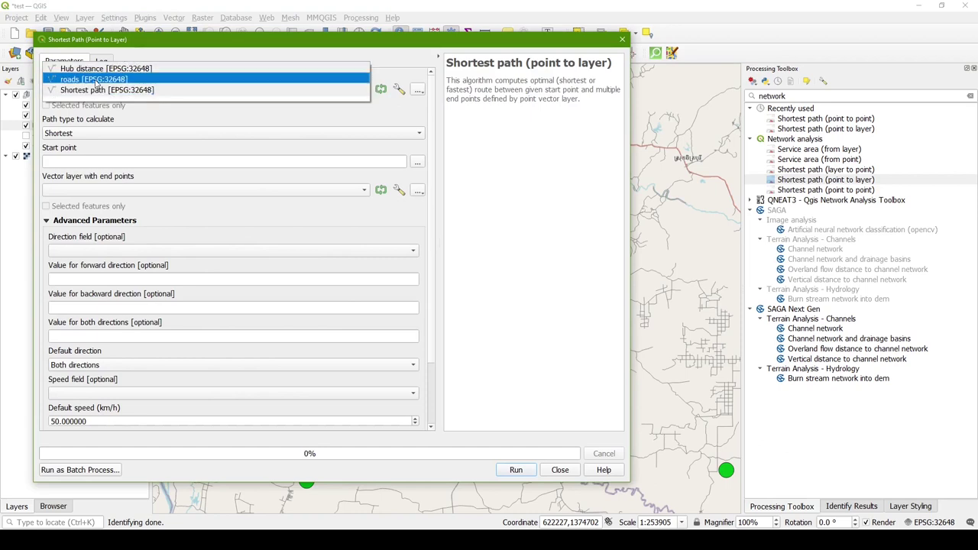
{"action": "left_click", "coordinate": [97, 79]}
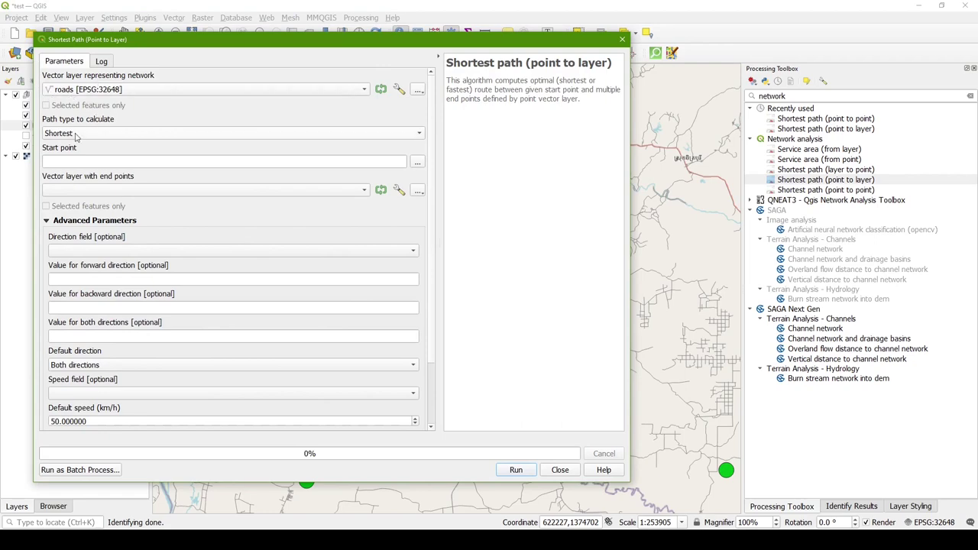
{"action": "left_click", "coordinate": [419, 165]}
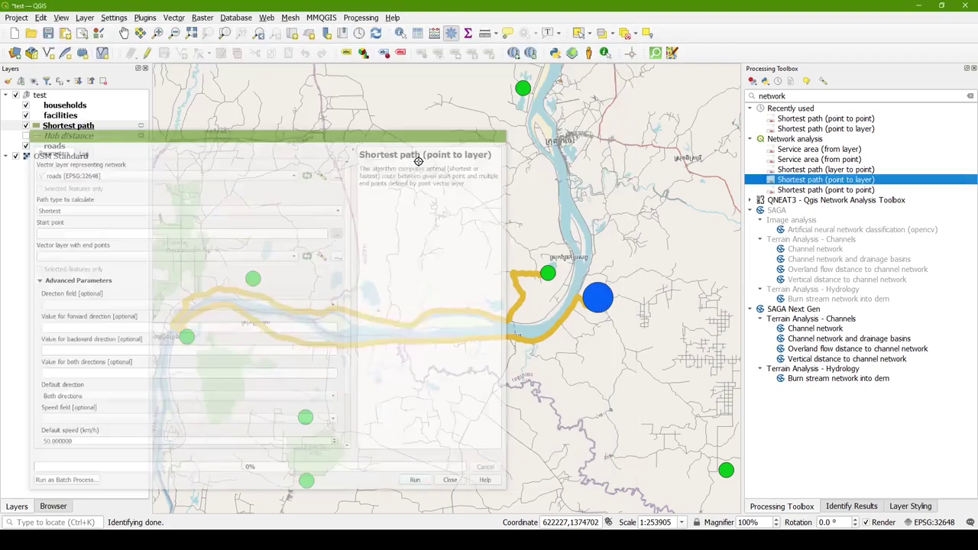
{"action": "left_click", "coordinate": [598, 297]}
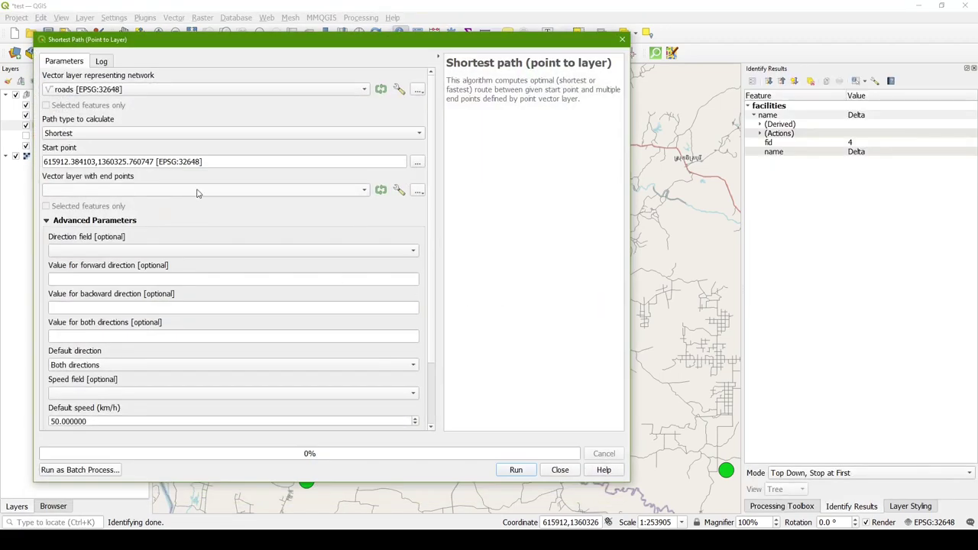
{"action": "left_click", "coordinate": [196, 191]}
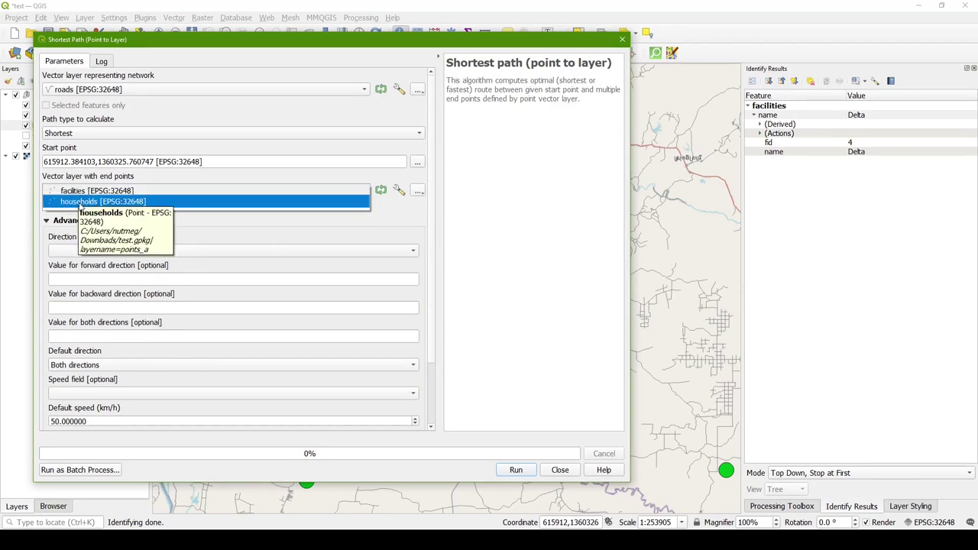
{"action": "left_click", "coordinate": [79, 202]}
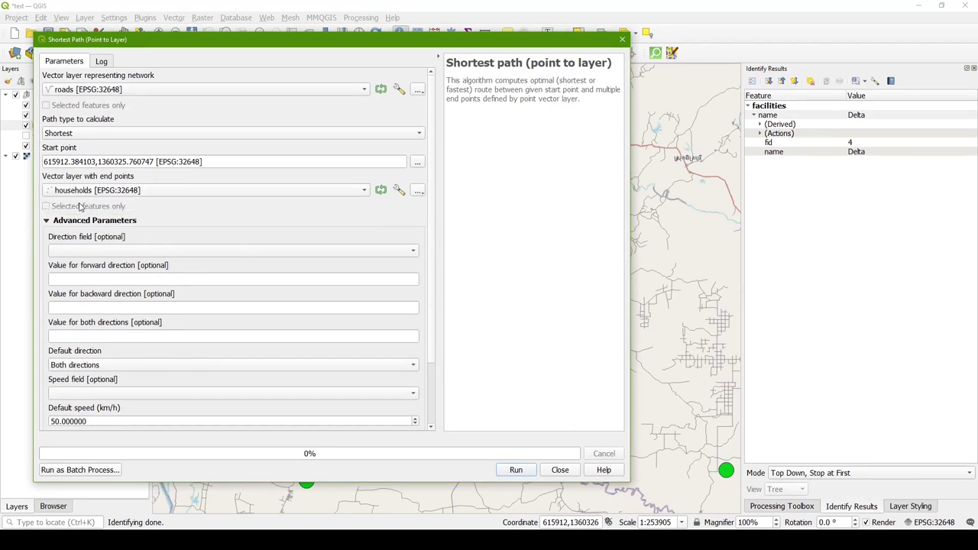
Run the point-to-layer shortest path and check the 17.69 s execution time in the log
{"action": "left_click", "coordinate": [516, 471]}
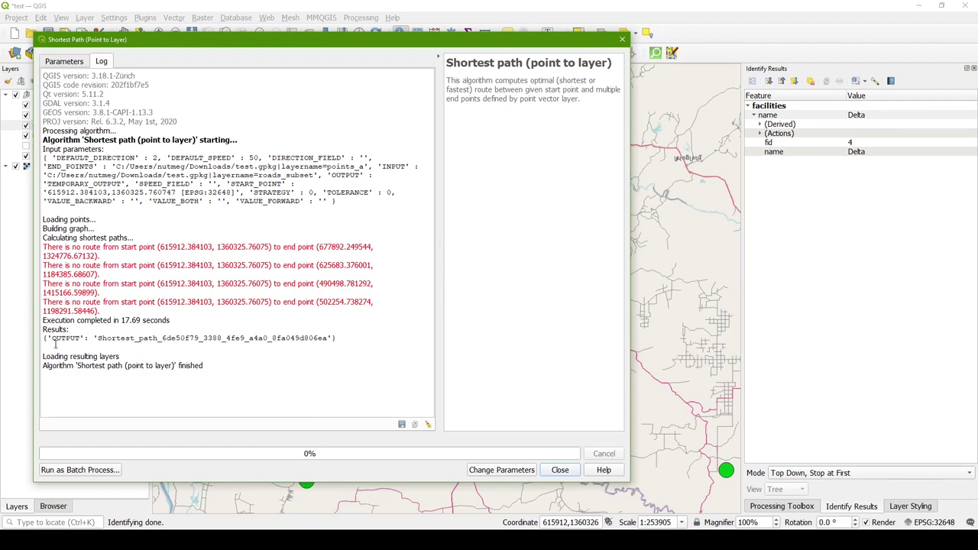
{"action": "left_click_drag", "start_coordinate": [120, 322], "coordinate": [171, 321]}
{"action": "left_click", "coordinate": [185, 319]}
Close the dialog, hide the older orange route, and make the new paths 2 mm wide
{"action": "left_click", "coordinate": [561, 470]}
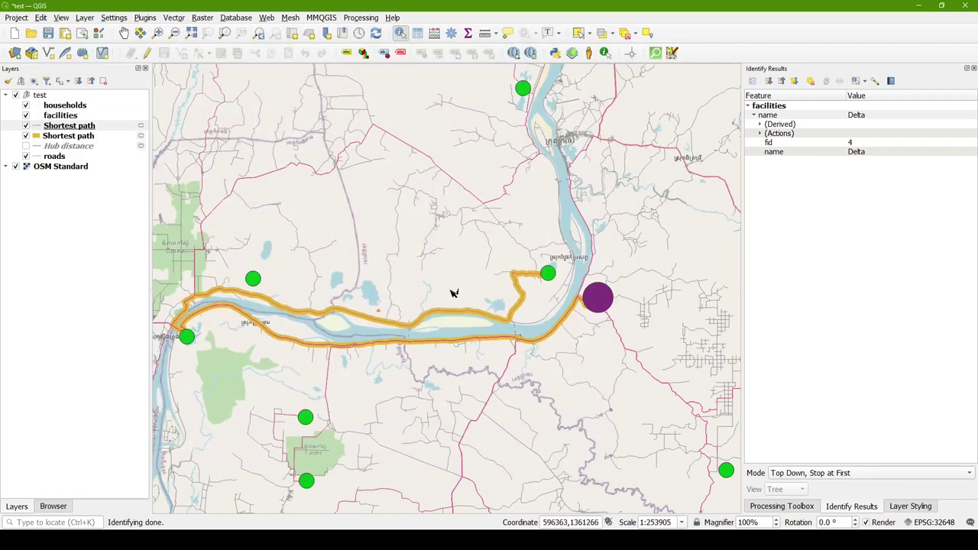
{"action": "left_click", "coordinate": [25, 135]}
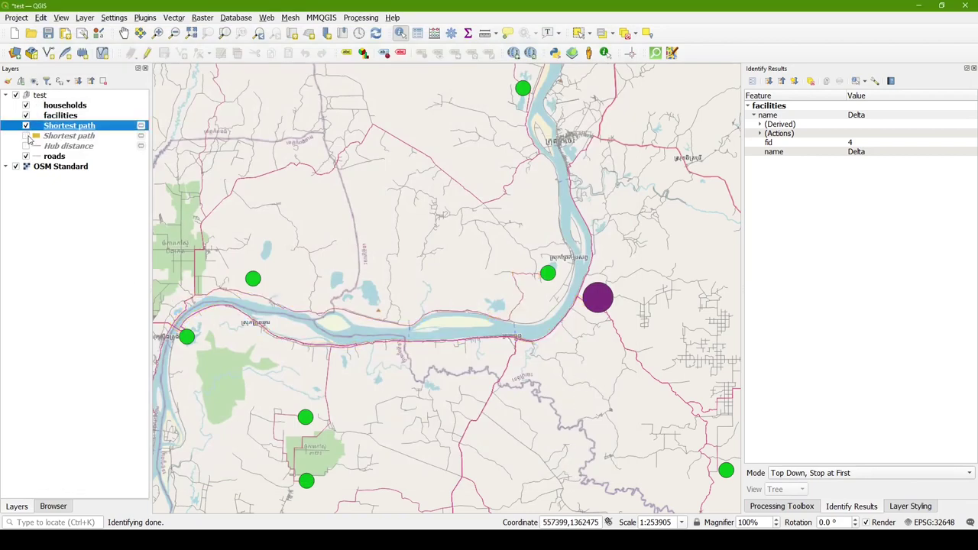
{"action": "left_click", "coordinate": [910, 507]}
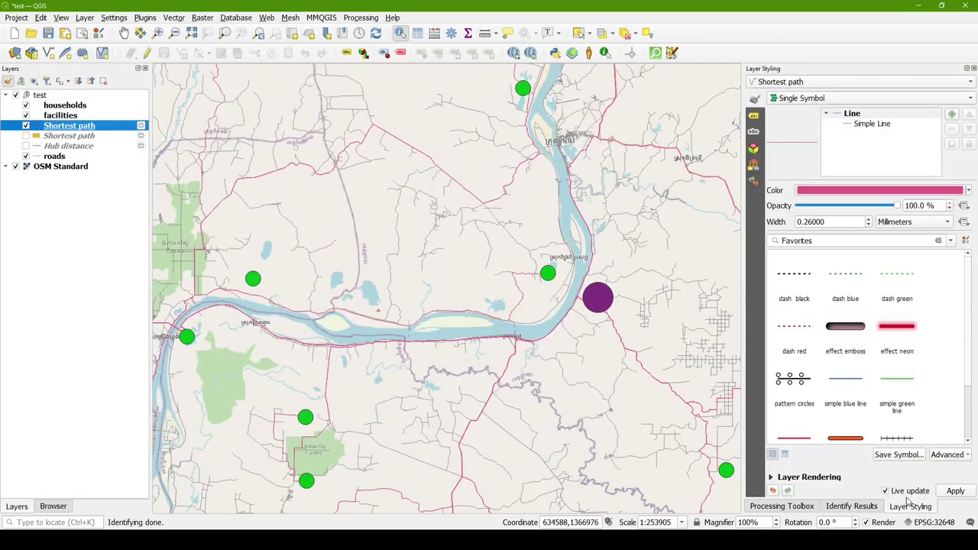
{"action": "double_click", "coordinate": [810, 221]}
{"action": "type", "text": "2"}
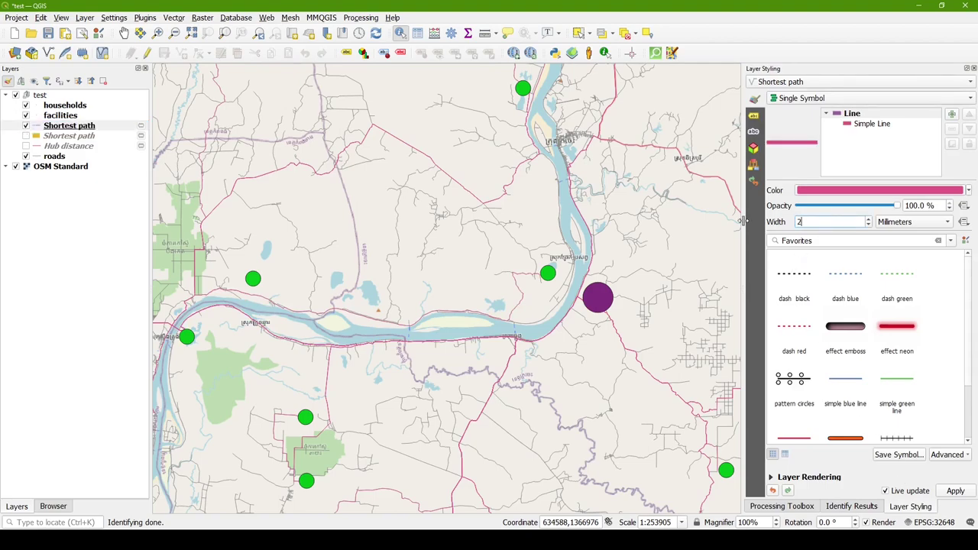
{"action": "scroll", "coordinate": [713, 255], "scroll_direction": "down", "scroll_amount": 1}
{"action": "scroll", "coordinate": [458, 290], "scroll_direction": "down", "scroll_amount": 1}
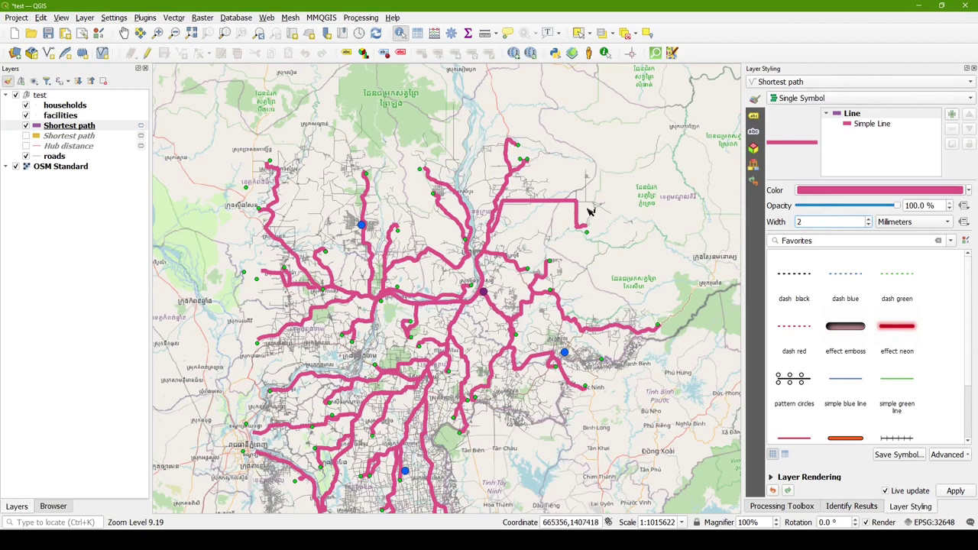
Colour the new shortest path lines dark green, #00b818
{"action": "left_click", "coordinate": [831, 192]}
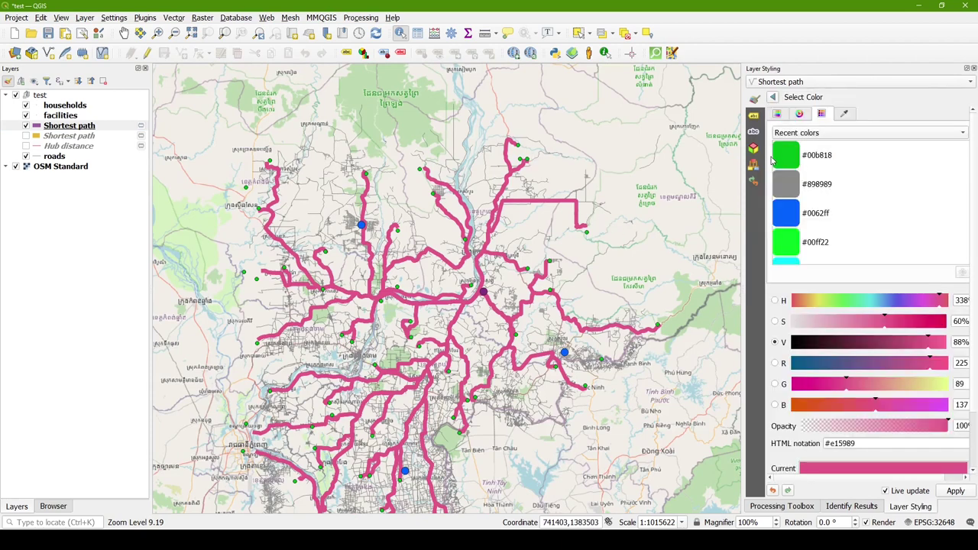
{"action": "left_click", "coordinate": [793, 240]}
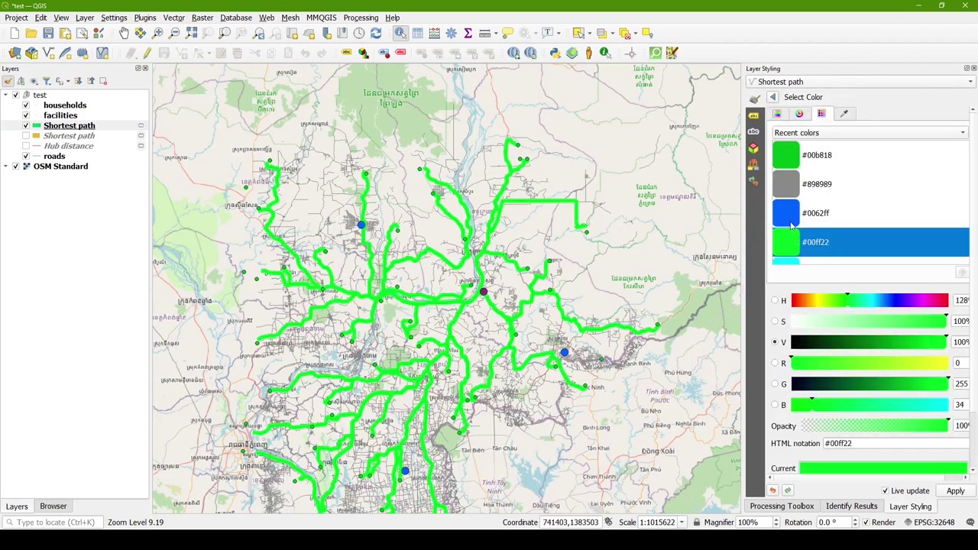
{"action": "left_click", "coordinate": [795, 157]}
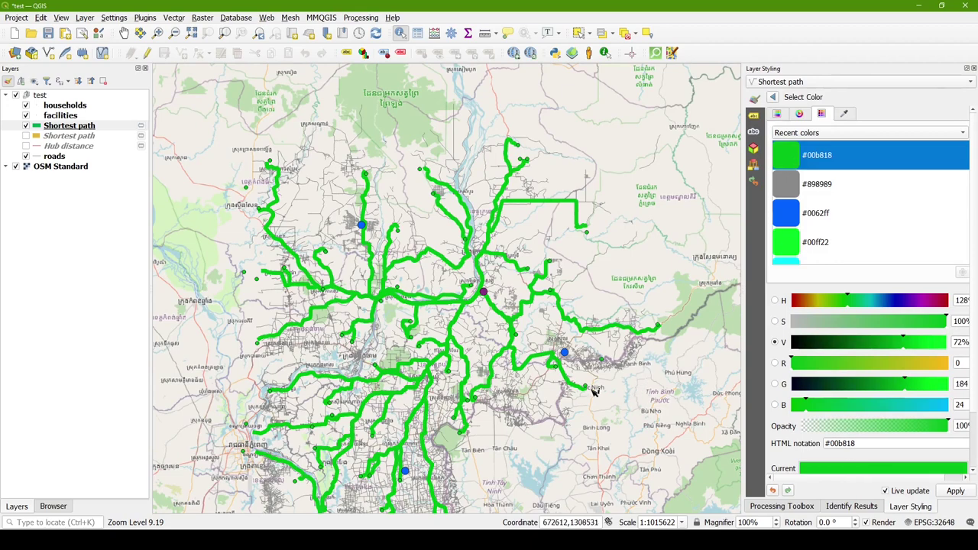
{"action": "scroll", "coordinate": [562, 382], "scroll_direction": "up", "scroll_amount": 1}
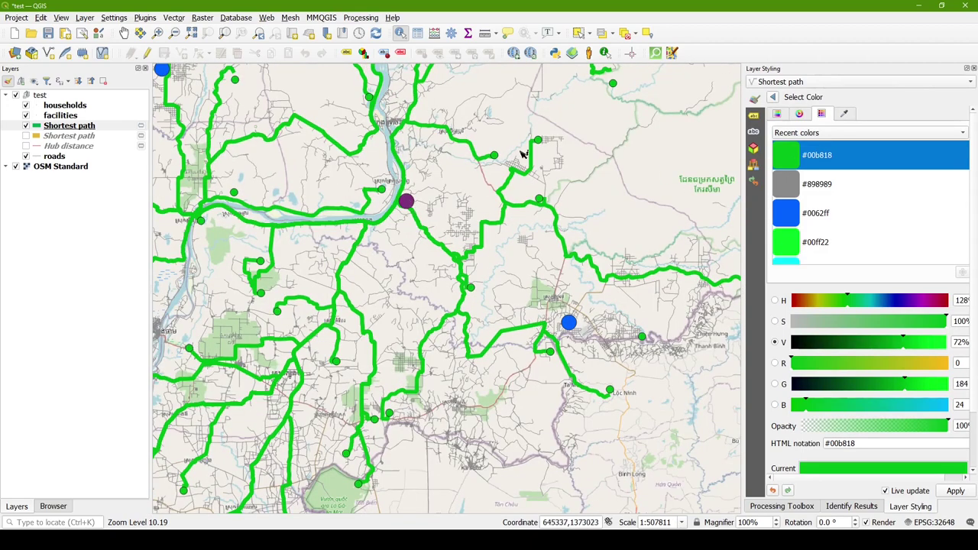
{"action": "scroll", "coordinate": [504, 157], "scroll_direction": "down", "scroll_amount": 1}
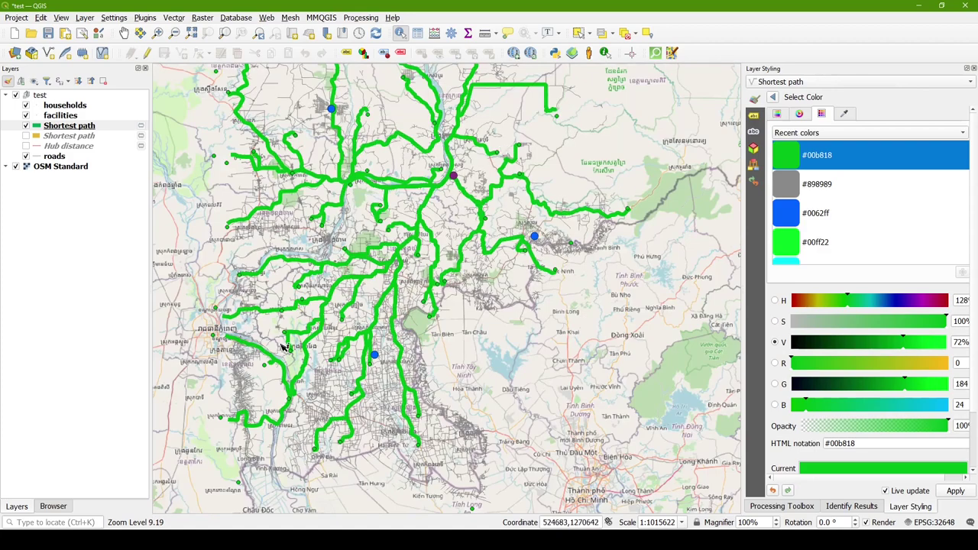
Zoom the map in on the southern part of the road network
{"action": "scroll", "coordinate": [282, 346], "scroll_direction": "up", "scroll_amount": 5}
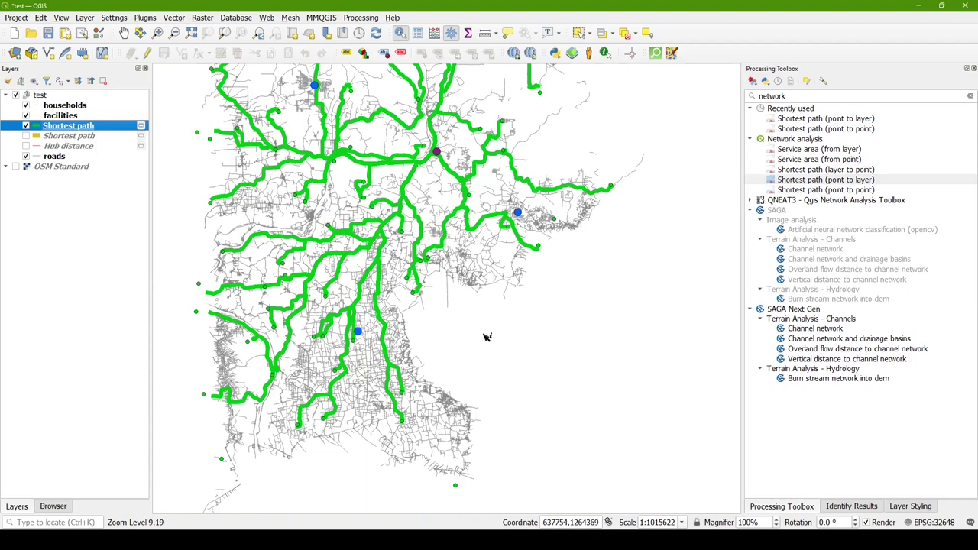
{"action": "scroll", "coordinate": [448, 495], "scroll_direction": "up", "scroll_amount": 1}
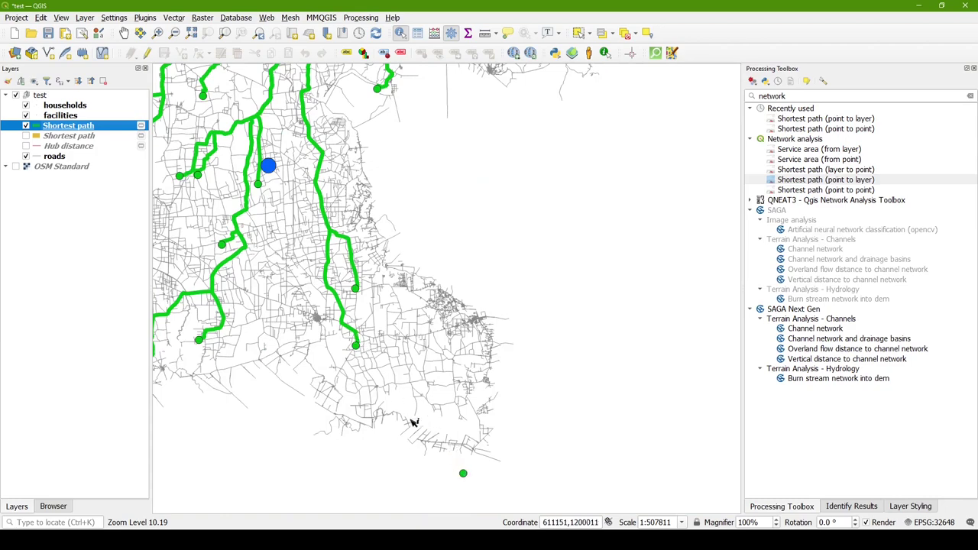
{"action": "scroll", "coordinate": [457, 465], "scroll_direction": "up", "scroll_amount": 2}
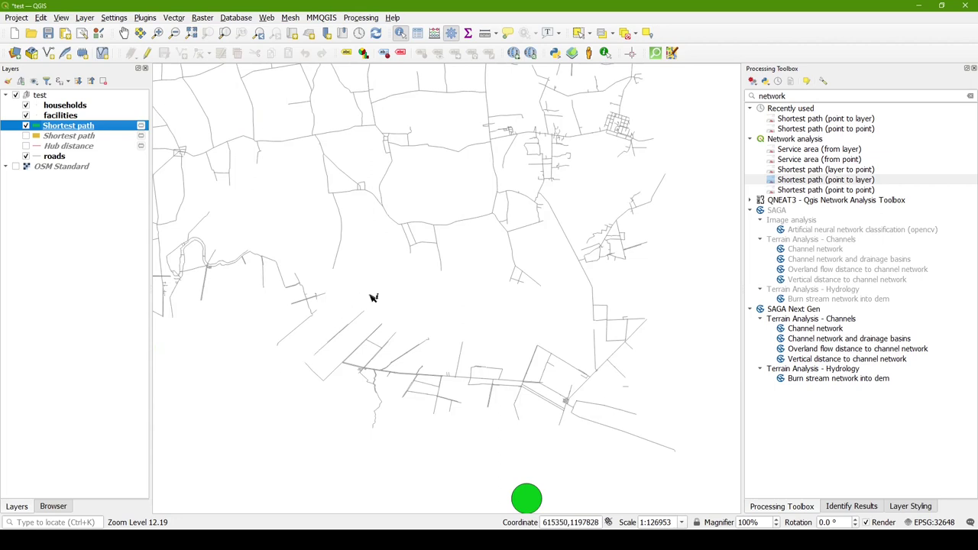
{"action": "scroll", "coordinate": [649, 346], "scroll_direction": "up", "scroll_amount": 2}
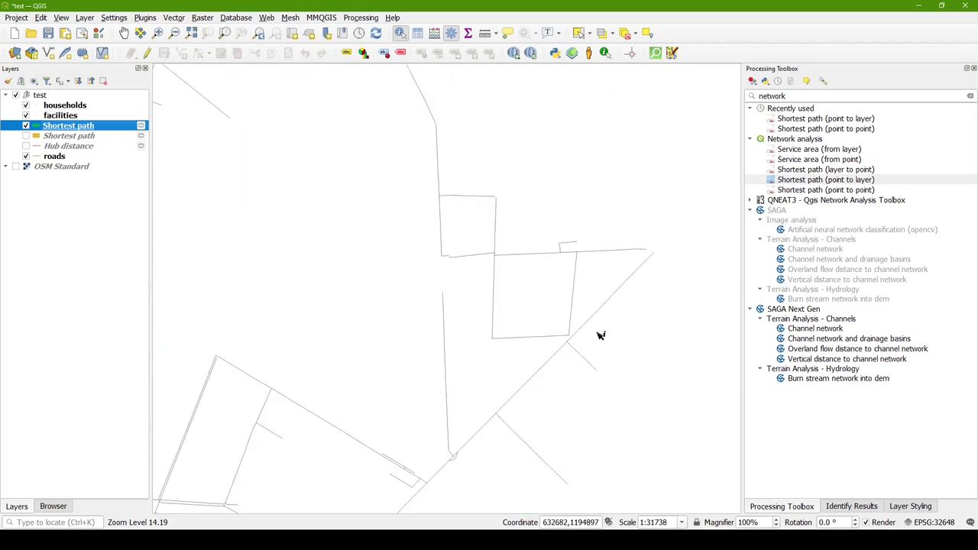
{"action": "scroll", "coordinate": [597, 336], "scroll_direction": "up", "scroll_amount": 1}
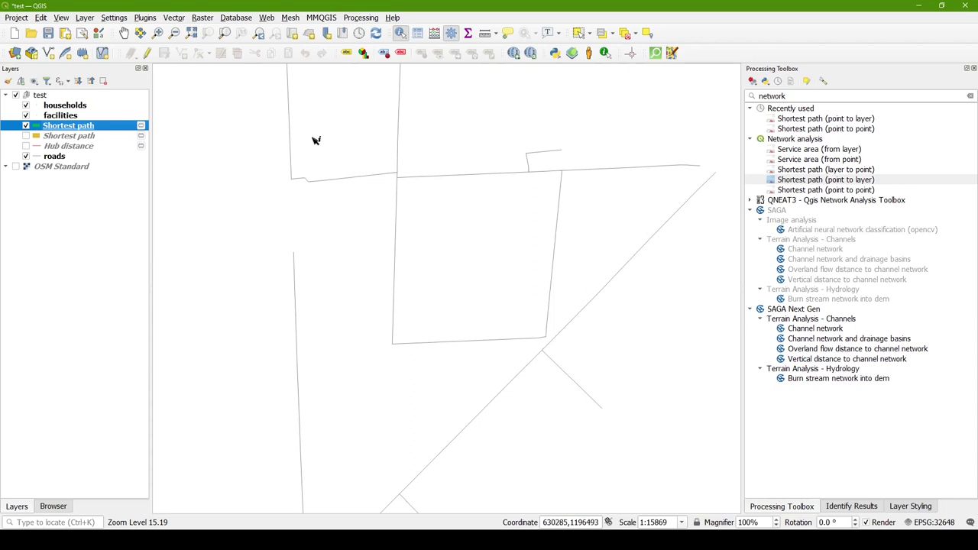
{"action": "scroll", "coordinate": [633, 323], "scroll_direction": "down", "scroll_amount": 3}
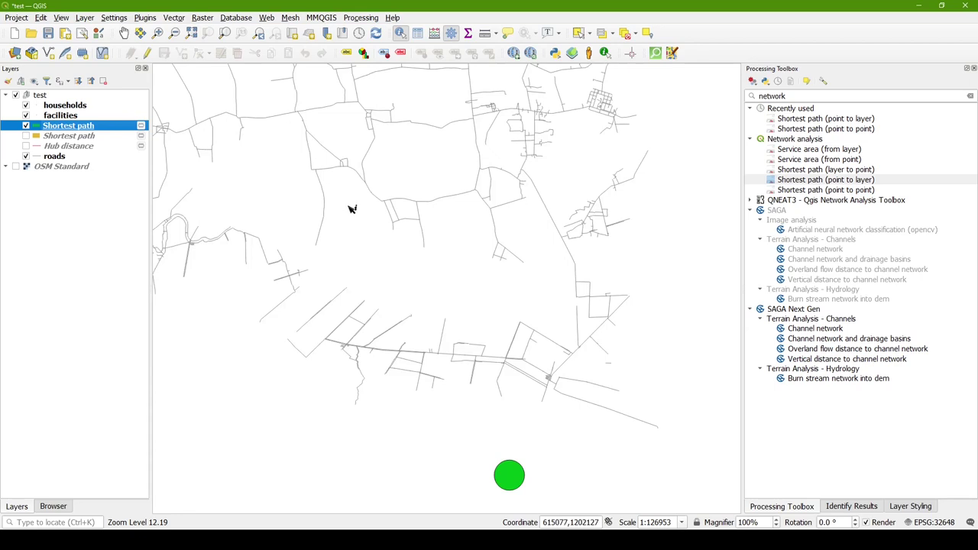
{"action": "double_click", "coordinate": [835, 181]}
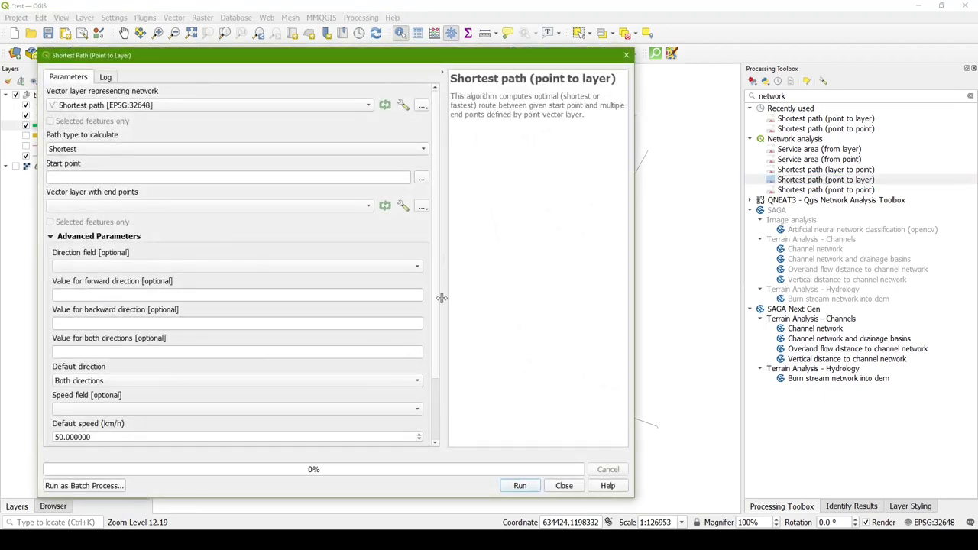
{"action": "scroll", "coordinate": [433, 344], "scroll_direction": "down", "scroll_amount": 3}
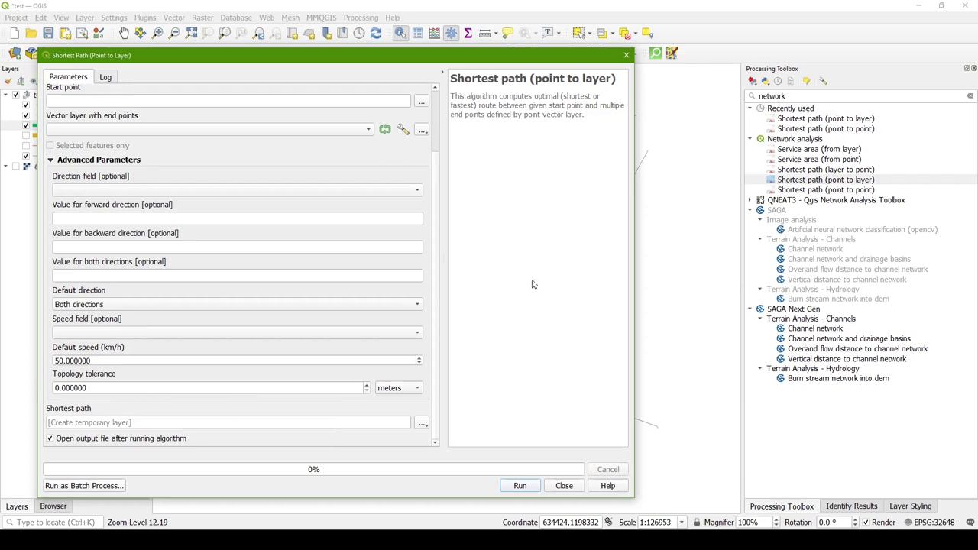
{"action": "left_click", "coordinate": [627, 55]}
{"action": "scroll", "coordinate": [616, 322], "scroll_direction": "up", "scroll_amount": 2}
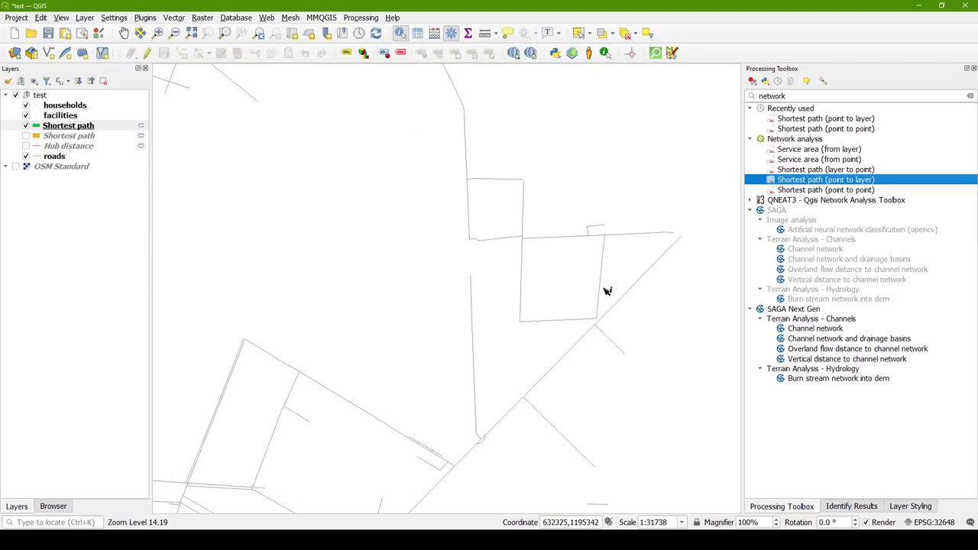
Zoom back out to the full network of green shortest paths and clear the identify highlight
{"action": "scroll", "coordinate": [605, 295], "scroll_direction": "down", "scroll_amount": 5}
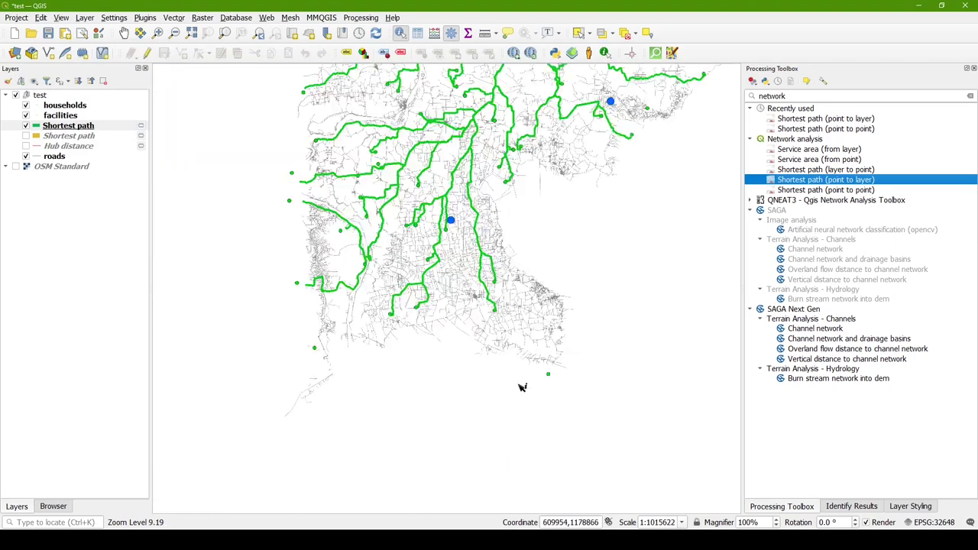
{"action": "scroll", "coordinate": [522, 387], "scroll_direction": "up", "scroll_amount": 1}
{"action": "scroll", "coordinate": [451, 360], "scroll_direction": "down", "scroll_amount": 1}
{"action": "scroll", "coordinate": [450, 360], "scroll_direction": "up", "scroll_amount": 2}
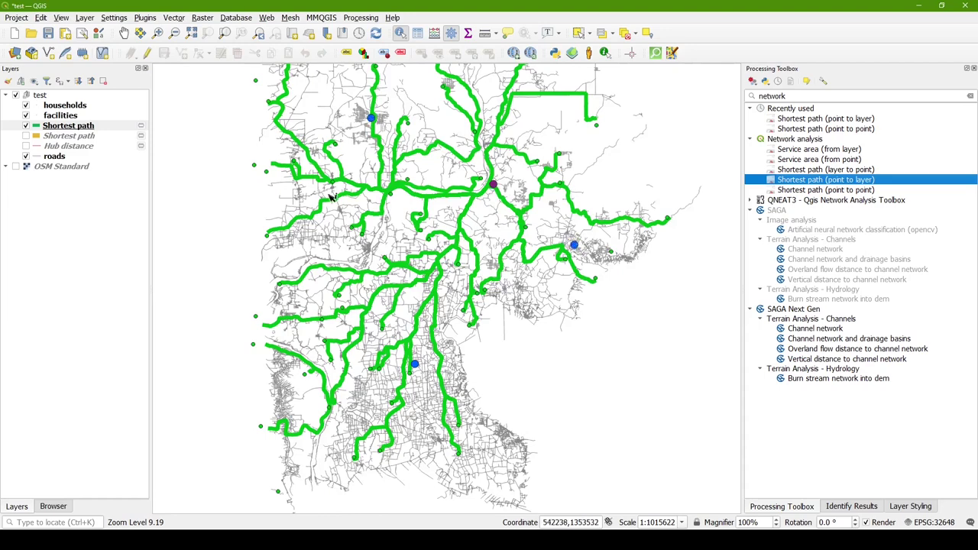
{"action": "left_click", "coordinate": [207, 235]}
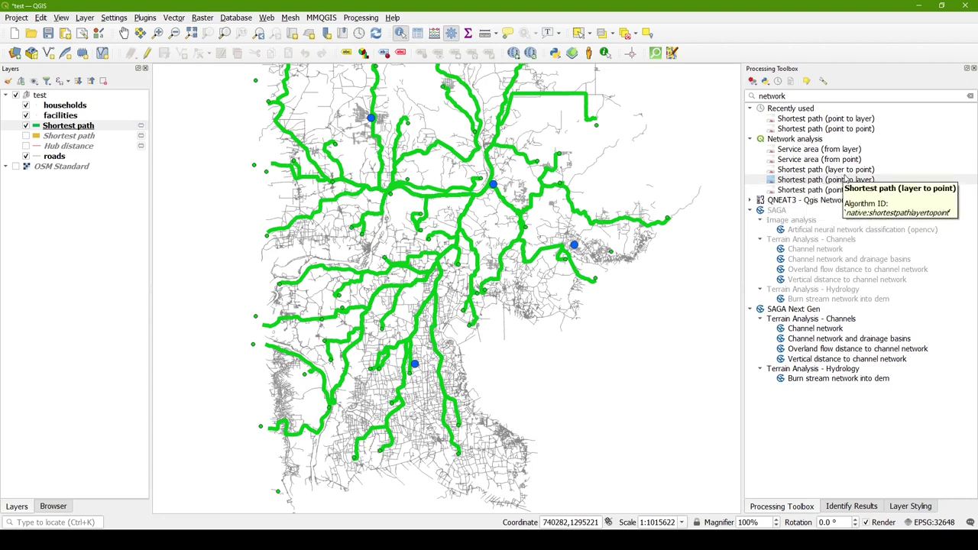
{"action": "double_click", "coordinate": [877, 180]}
{"action": "left_click", "coordinate": [117, 502]}
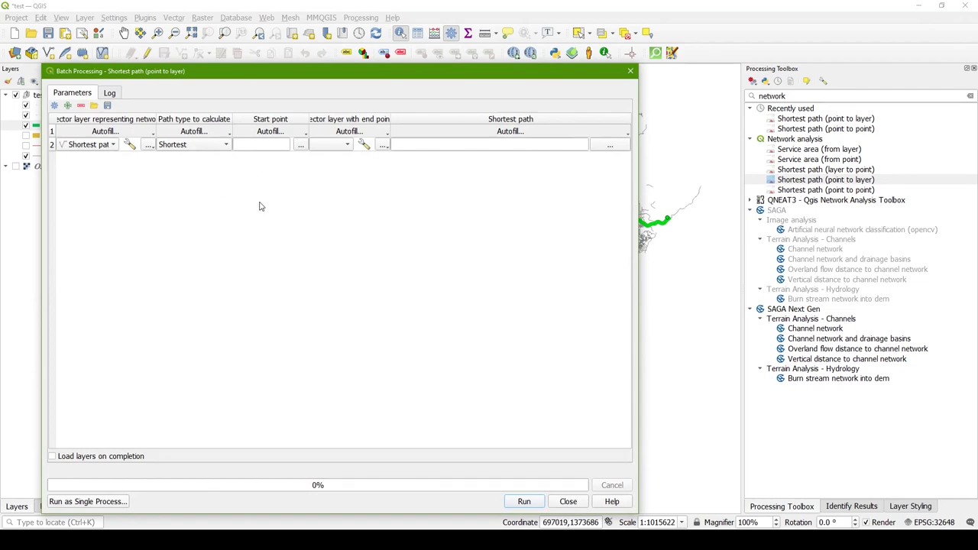
{"action": "left_click", "coordinate": [631, 70]}
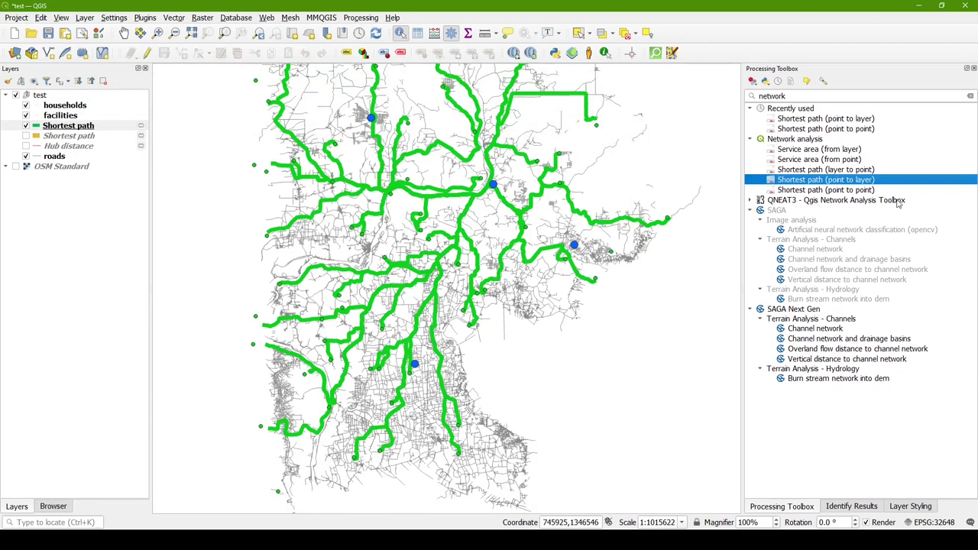
Search the plugin manager for 'qneat', confirm QNEAT3 1.0.4 is installed, and close it
{"action": "left_click", "coordinate": [144, 17]}
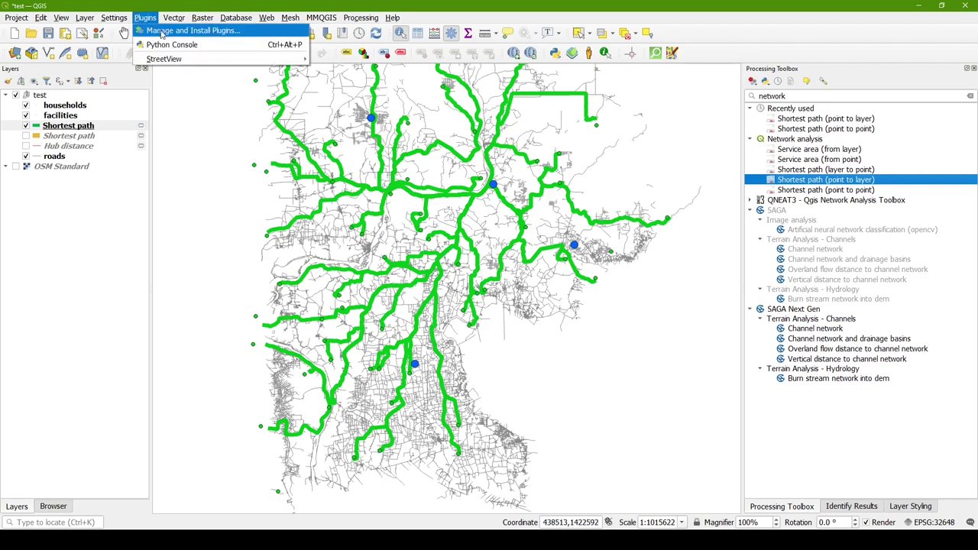
{"action": "left_click", "coordinate": [162, 31]}
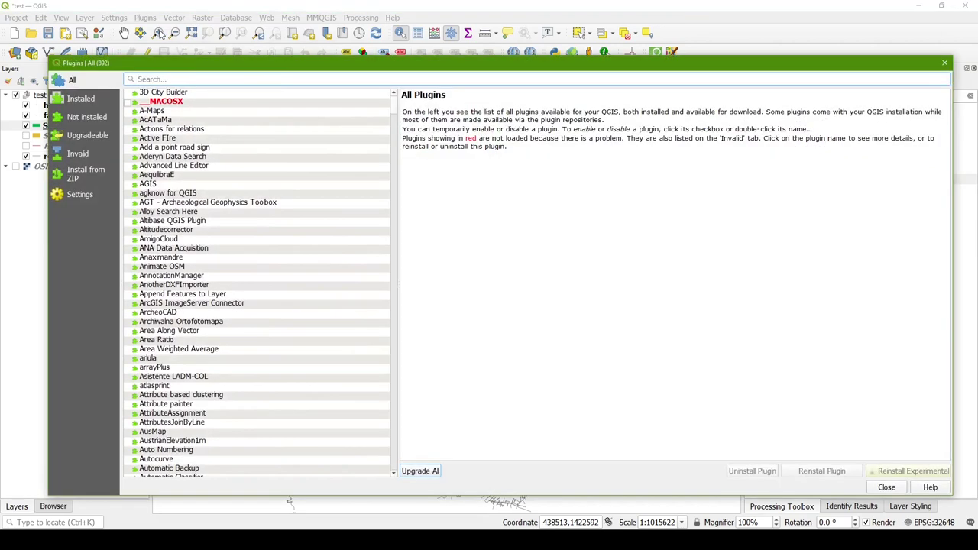
{"action": "type", "text": "qneat"}
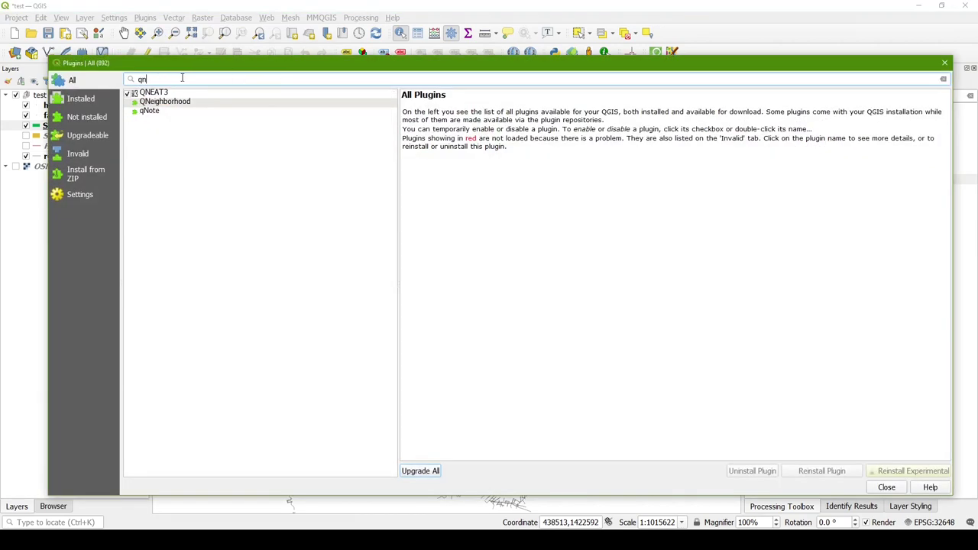
{"action": "left_click", "coordinate": [157, 94]}
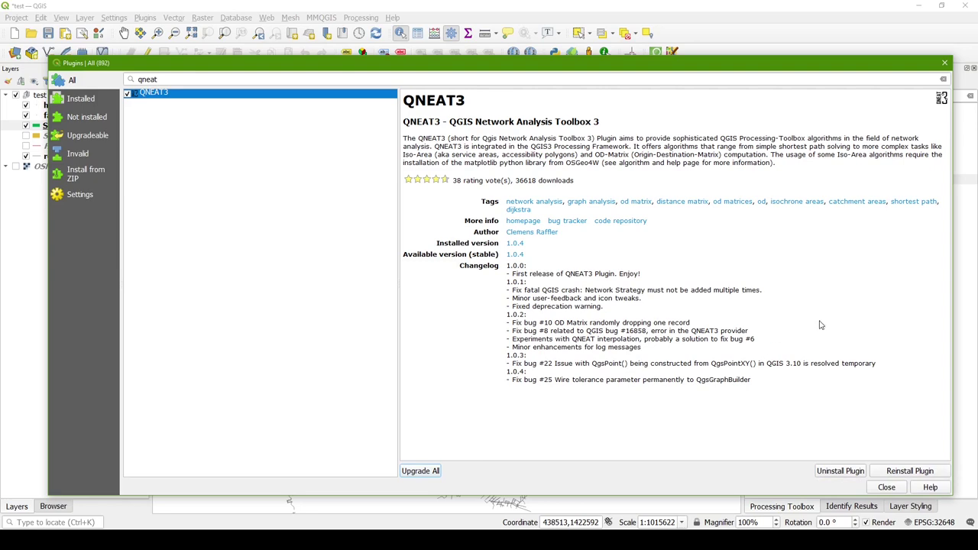
{"action": "left_click", "coordinate": [943, 64]}
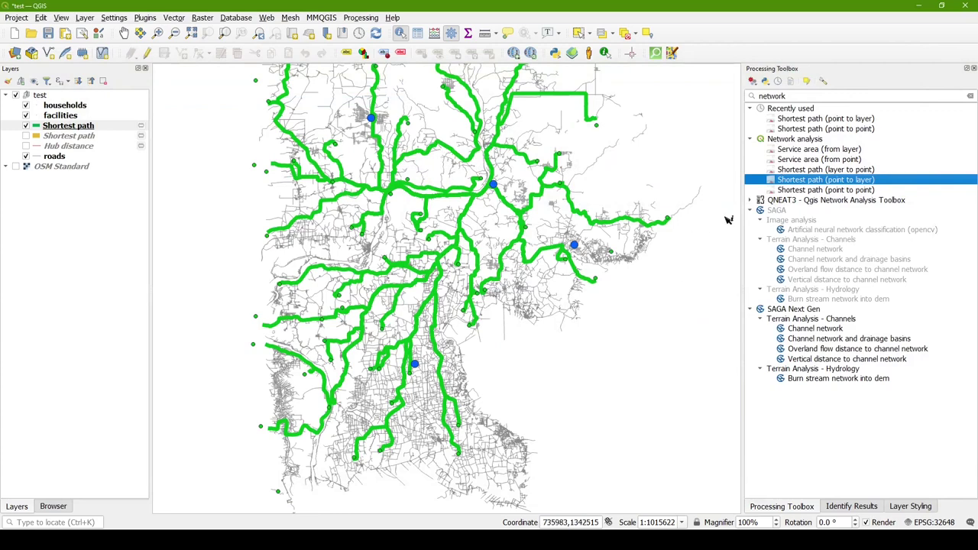
Expand the QNEAT3 – Qgis Network Analysis Toolbox group with its Routing and Distance Matrices algorithms
{"action": "left_click", "coordinate": [751, 200]}
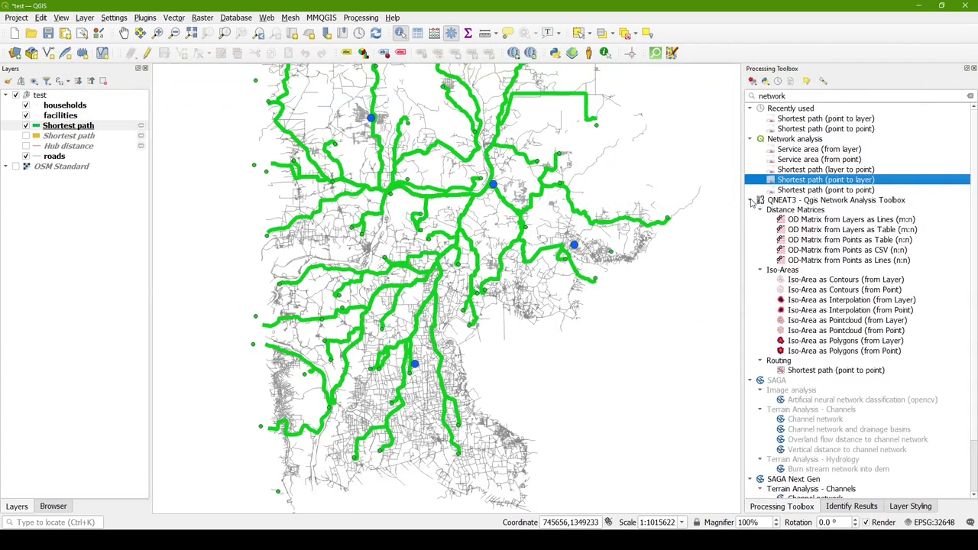
{"action": "left_click", "coordinate": [971, 95]}
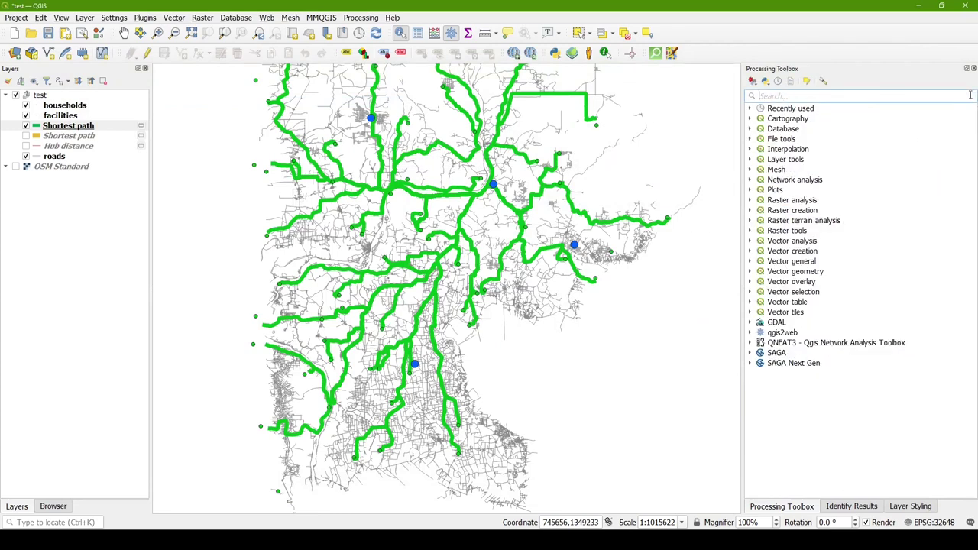
{"action": "left_click", "coordinate": [750, 343]}
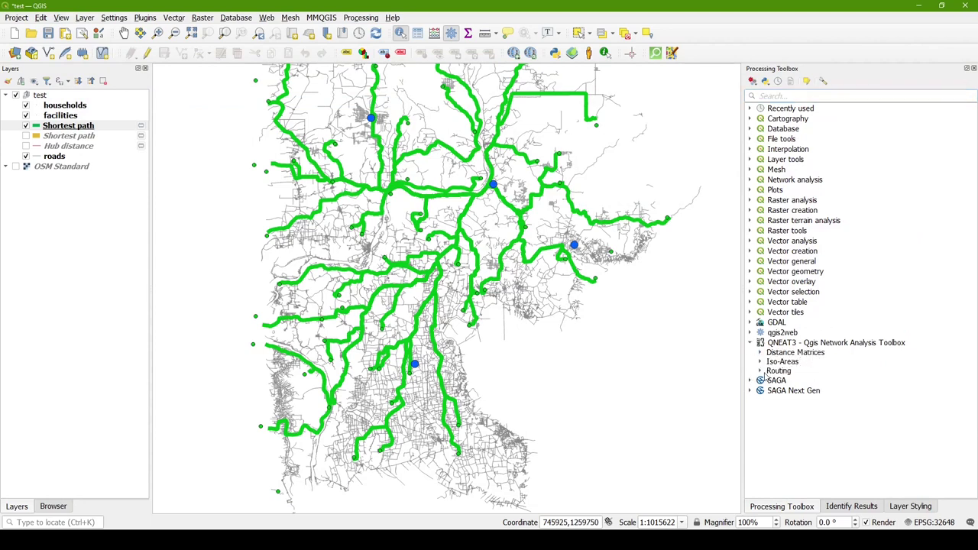
{"action": "left_click", "coordinate": [760, 372]}
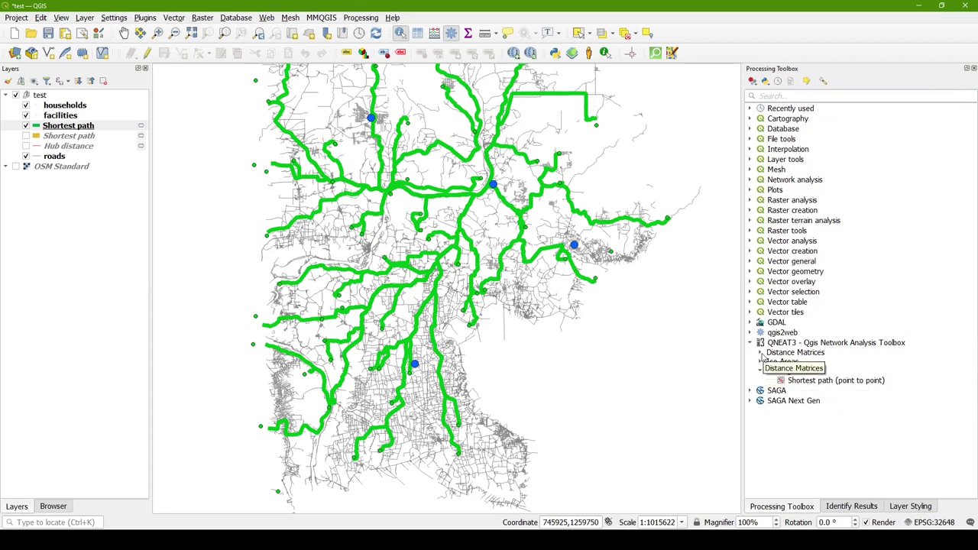
{"action": "left_click", "coordinate": [760, 354]}
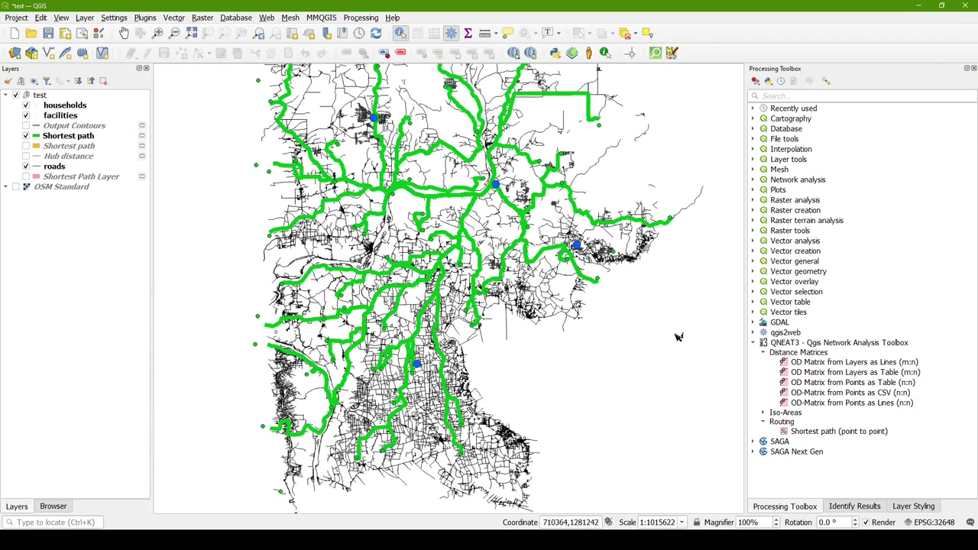
Expand QNEAT3 Iso-Areas and select Iso-Area as Interpolation (from Layer)
{"action": "left_click", "coordinate": [761, 416]}
{"action": "left_click", "coordinate": [898, 442]}
{"action": "scroll", "coordinate": [904, 413], "scroll_direction": "down", "scroll_amount": 1}
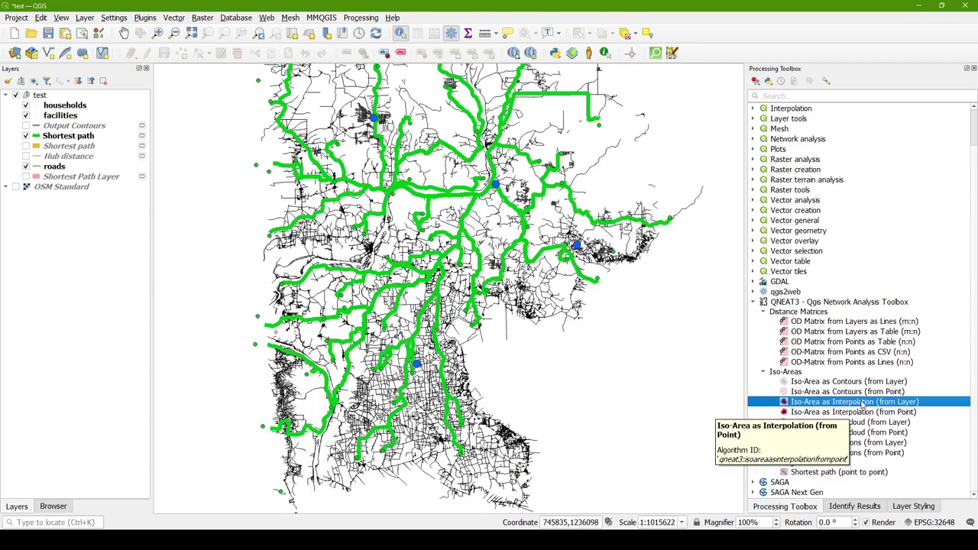
Open Iso-Area as Interpolation (from Layer) with roads network, name as point ID, and 500000 iso-area size
{"action": "double_click", "coordinate": [862, 405]}
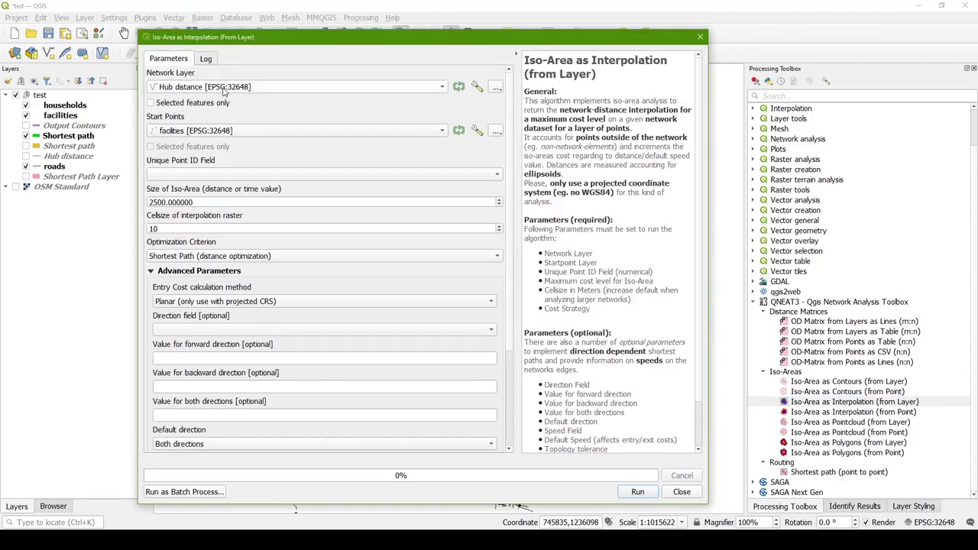
{"action": "left_click", "coordinate": [225, 90]}
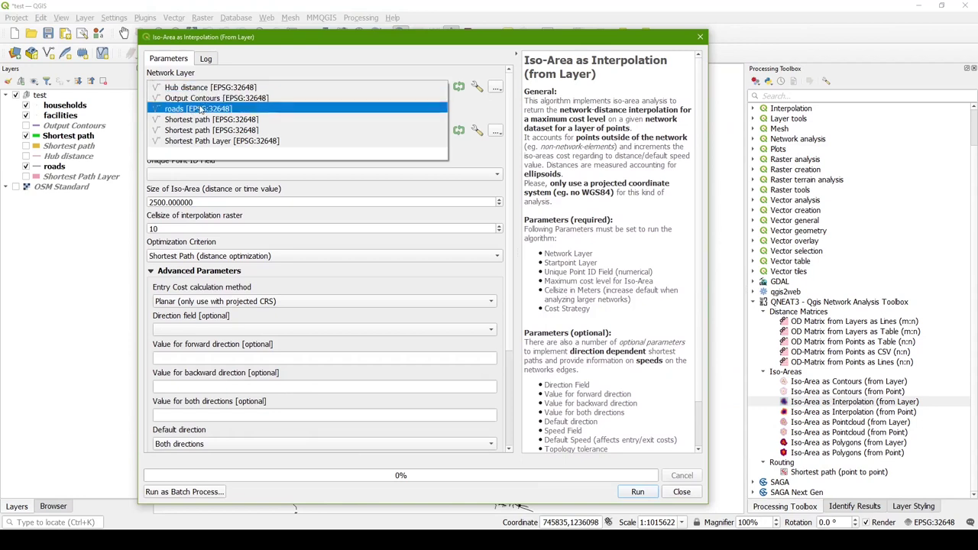
{"action": "left_click", "coordinate": [200, 110]}
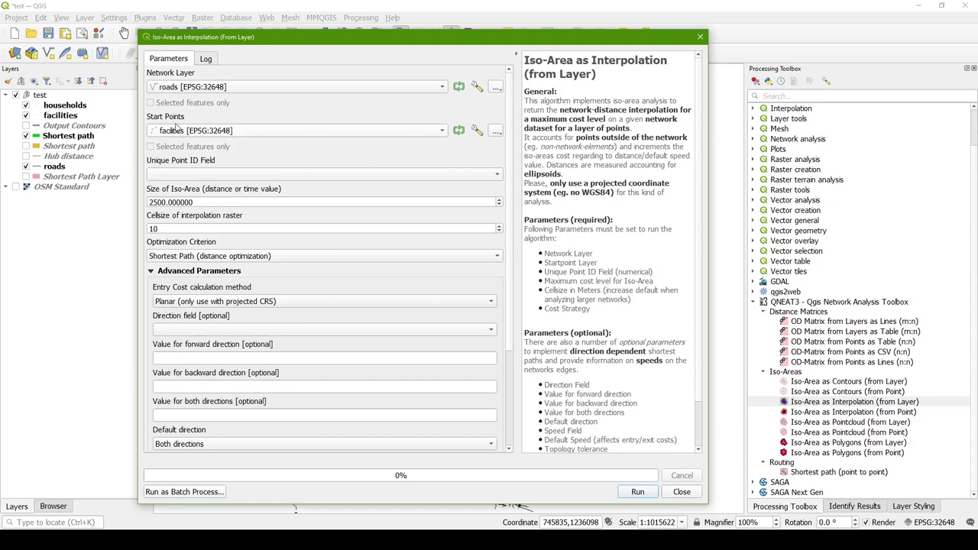
{"action": "left_click", "coordinate": [199, 175]}
{"action": "left_click", "coordinate": [197, 189]}
{"action": "double_click", "coordinate": [205, 202]}
{"action": "type", "text": "500000"}
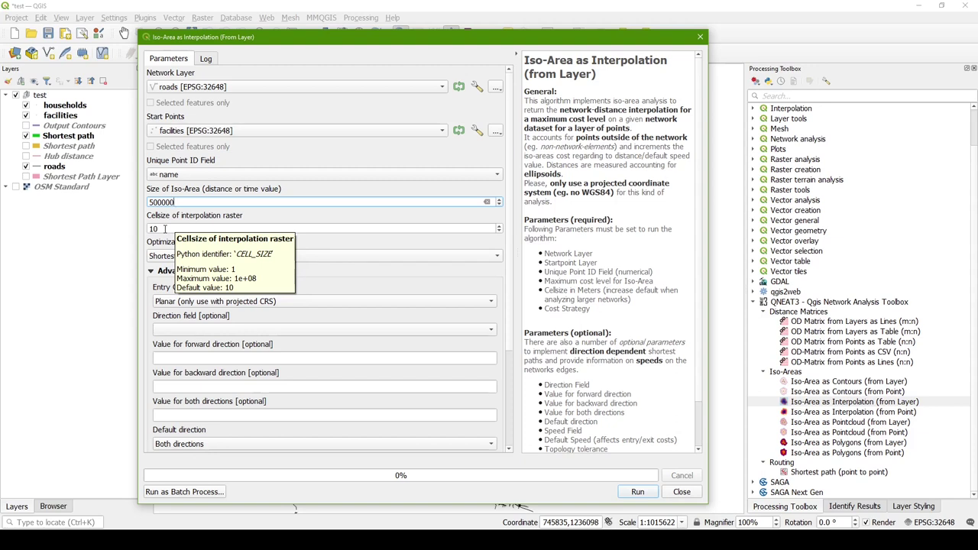
Change the interpolation raster cell size from 10 to 1000
{"action": "left_click", "coordinate": [164, 229]}
{"action": "key", "text": "BackSpace"}
{"action": "key", "text": "BackSpace"}
{"action": "type", "text": "1000"}
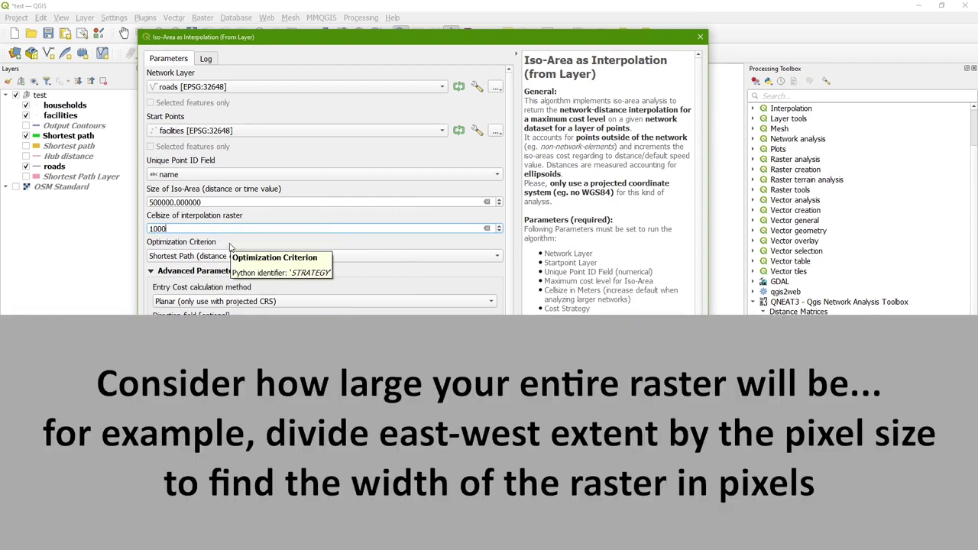
{"action": "left_click_drag", "start_coordinate": [294, 37], "coordinate": [738, 73]}
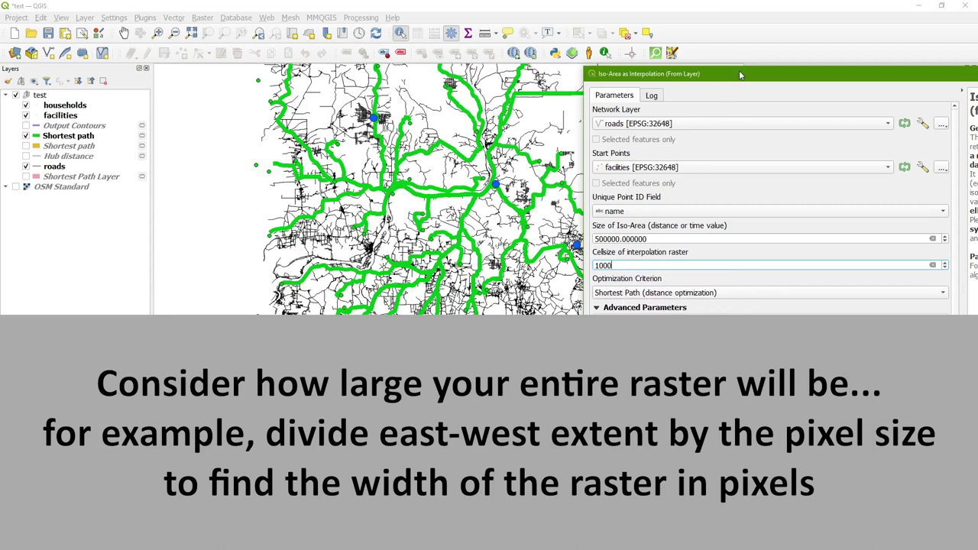
{"action": "left_click_drag", "start_coordinate": [740, 75], "coordinate": [505, 28]}
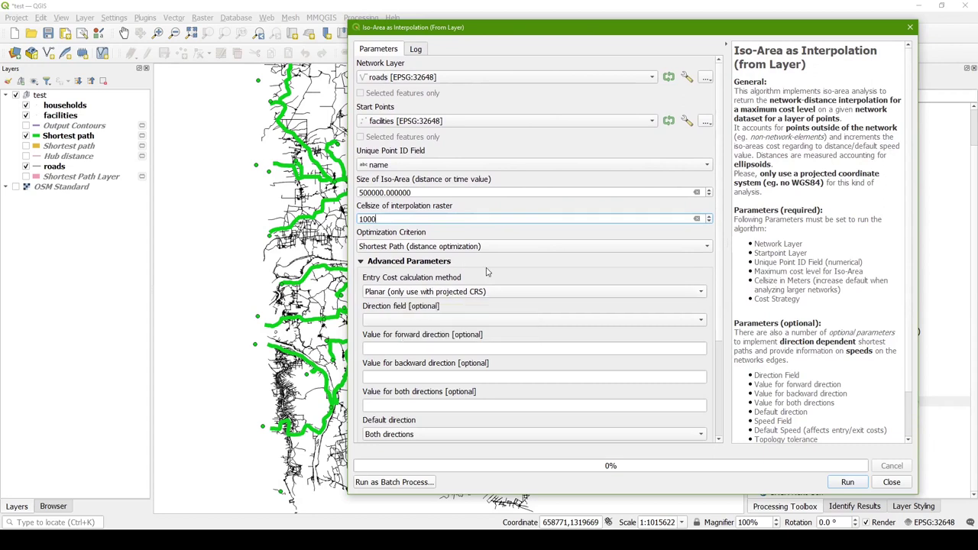
Keep Planar as the entry cost method and scroll down to the output settings
{"action": "left_click", "coordinate": [420, 297]}
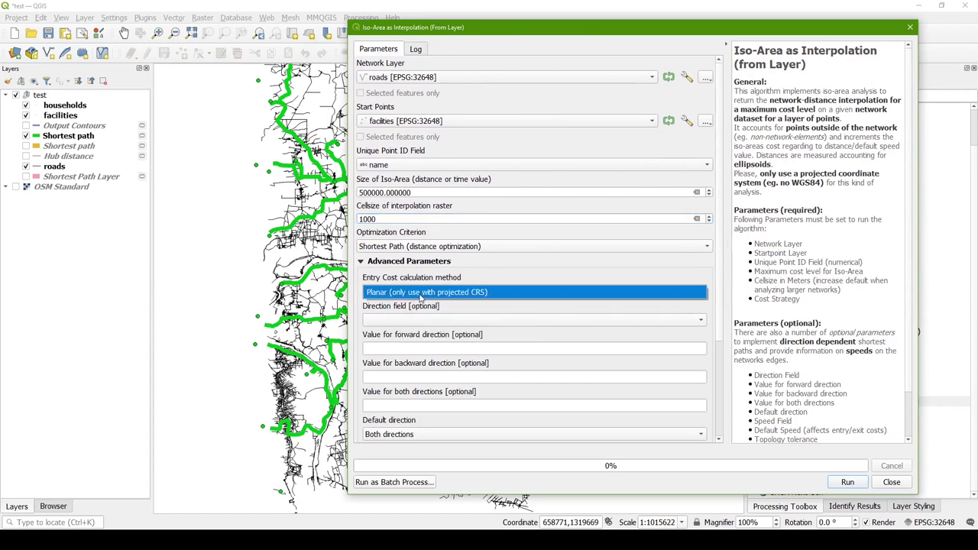
{"action": "left_click", "coordinate": [503, 274]}
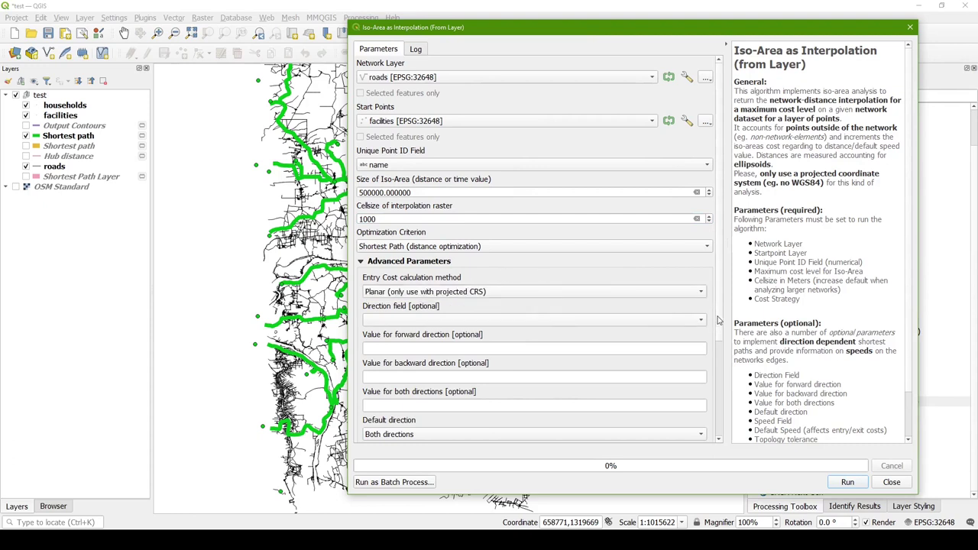
{"action": "left_click_drag", "start_coordinate": [722, 318], "coordinate": [719, 420]}
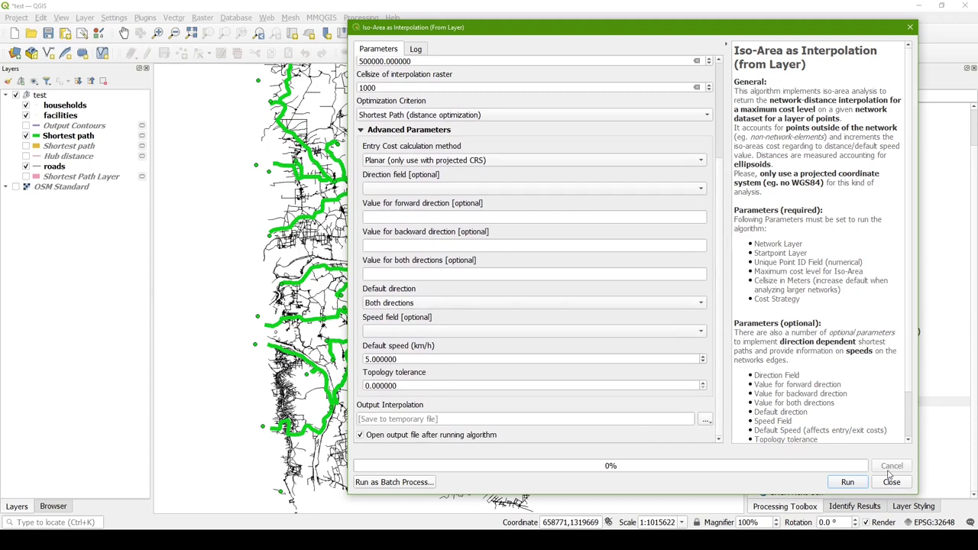
Run the iso-area interpolation to produce the Output Interpolation raster
{"action": "left_click", "coordinate": [847, 482]}
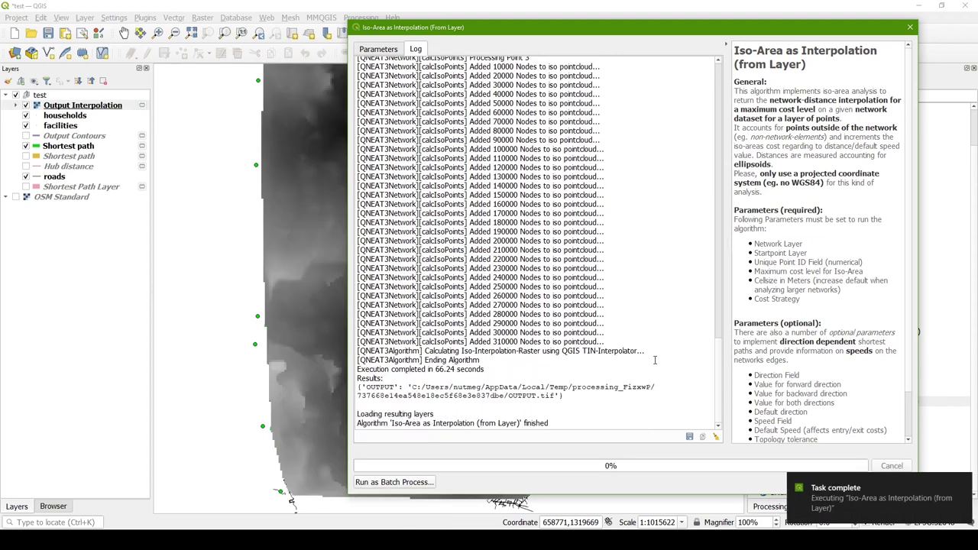
Close the tool and inspect the Output Interpolation raster, toggling it and showing its Band 1 legend
{"action": "left_click", "coordinate": [911, 28]}
{"action": "scroll", "coordinate": [462, 394], "scroll_direction": "down", "scroll_amount": 1}
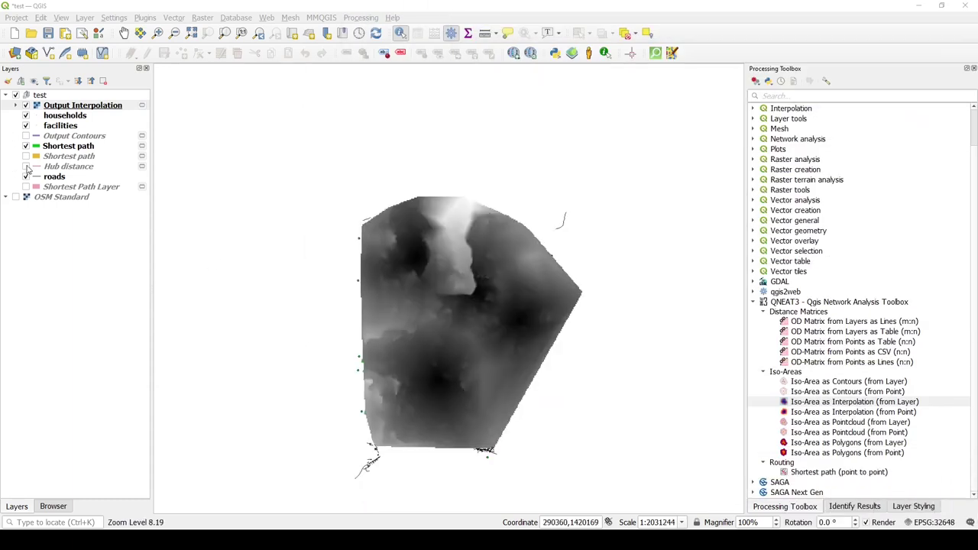
{"action": "left_click", "coordinate": [25, 105]}
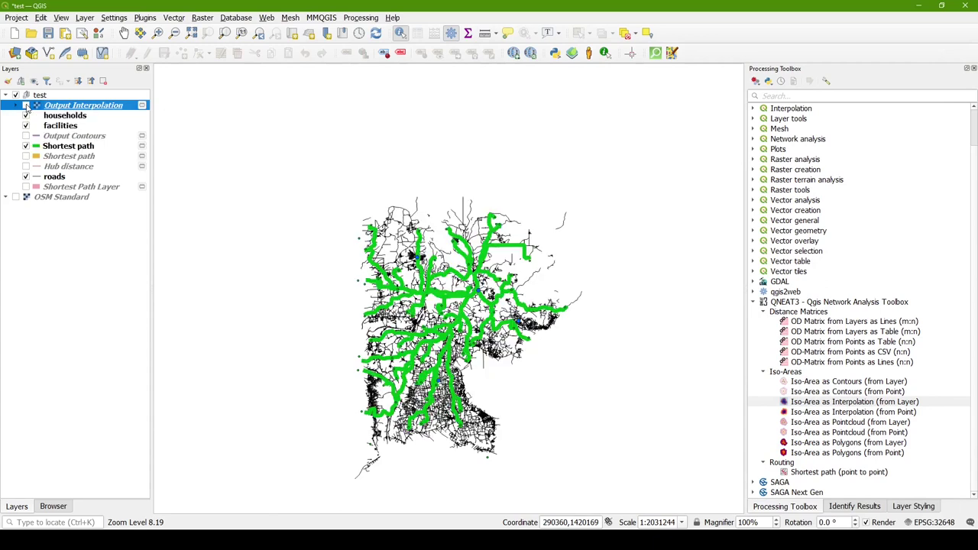
{"action": "left_click", "coordinate": [26, 105]}
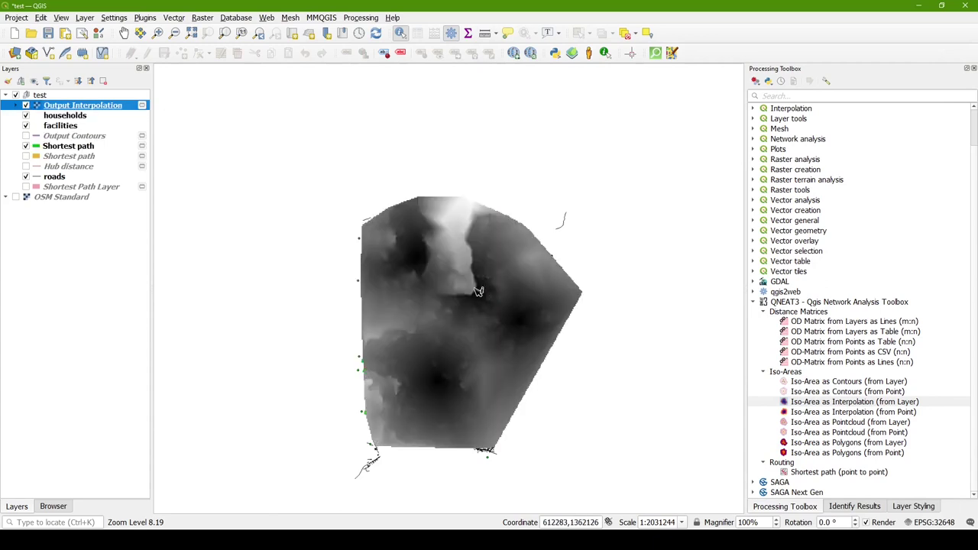
{"action": "scroll", "coordinate": [460, 286], "scroll_direction": "up", "scroll_amount": 2}
{"action": "left_click", "coordinate": [17, 105]}
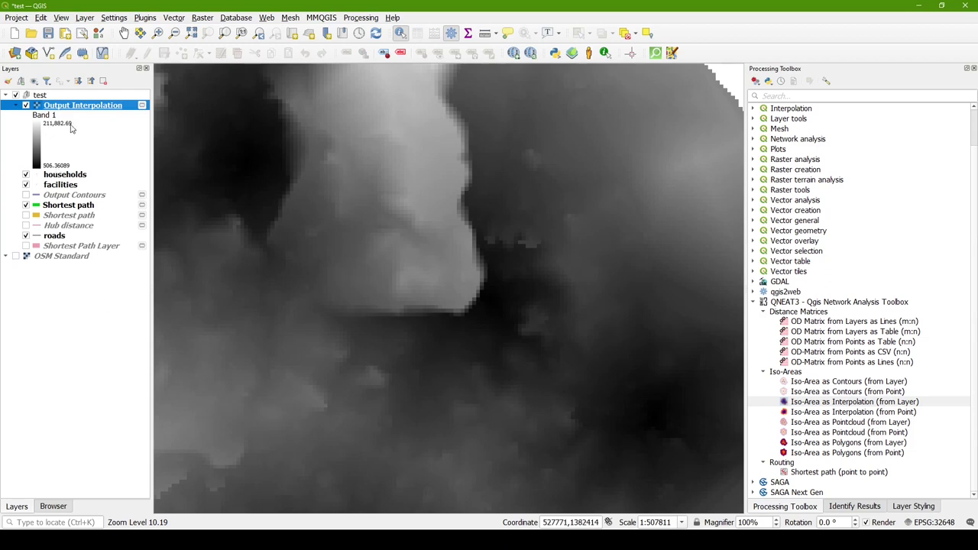
{"action": "scroll", "coordinate": [505, 236], "scroll_direction": "down", "scroll_amount": 1}
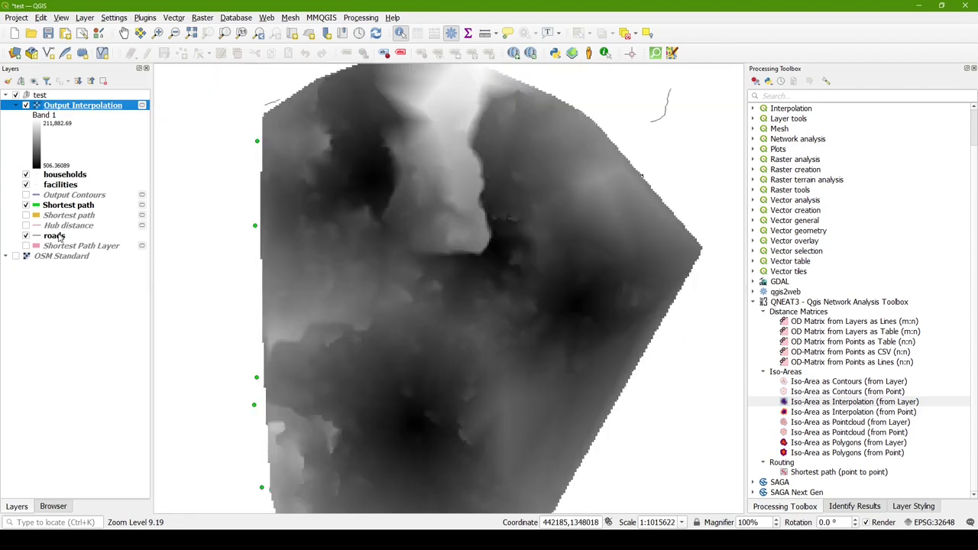
Move Output Interpolation below roads, above OSM Standard, and hide the Shortest path lines
{"action": "left_click_drag", "start_coordinate": [74, 110], "coordinate": [91, 260]}
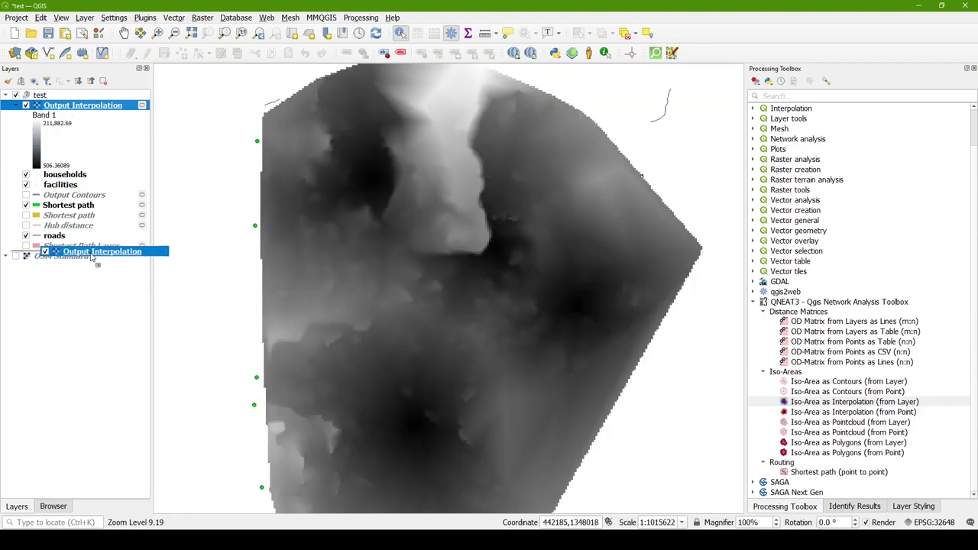
{"action": "left_click_drag", "start_coordinate": [91, 257], "coordinate": [93, 259]}
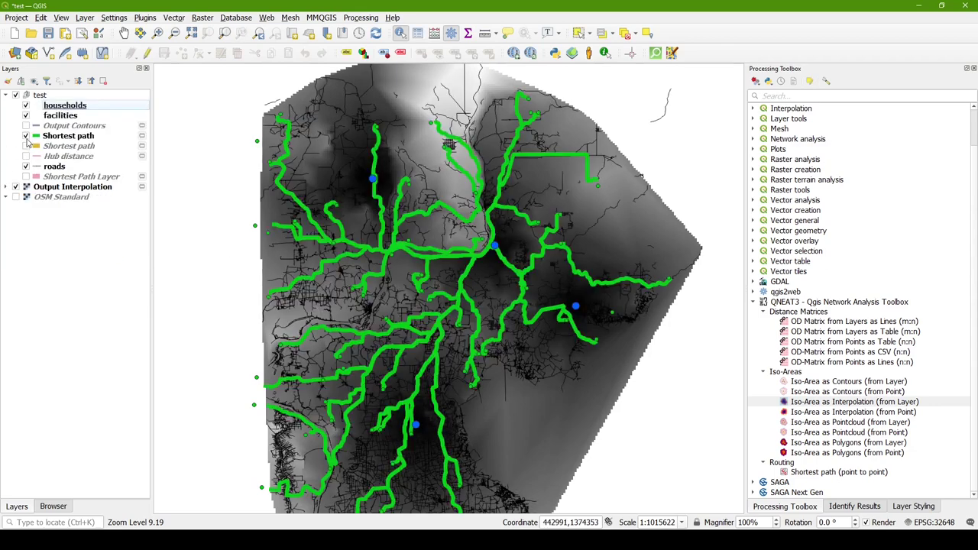
{"action": "left_click", "coordinate": [25, 136]}
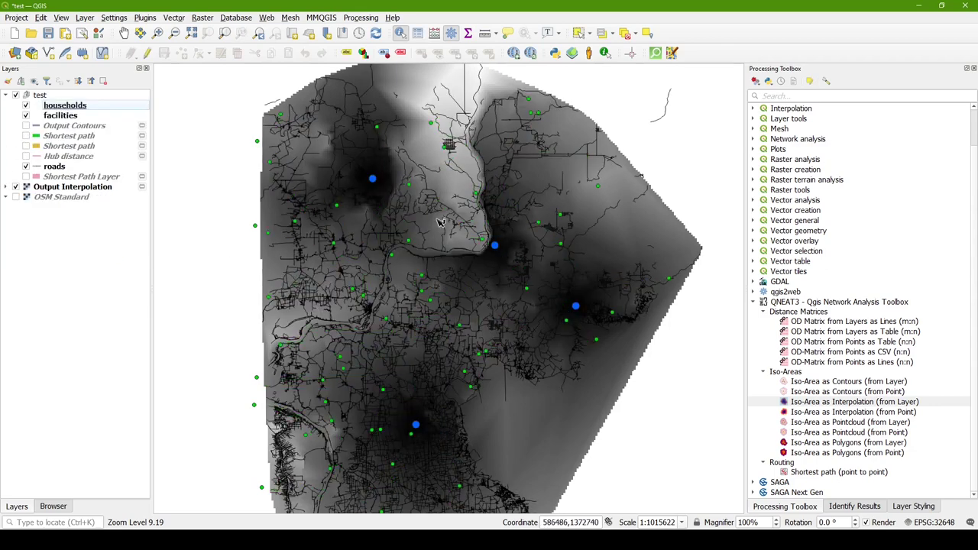
{"action": "scroll", "coordinate": [474, 233], "scroll_direction": "up", "scroll_amount": 2}
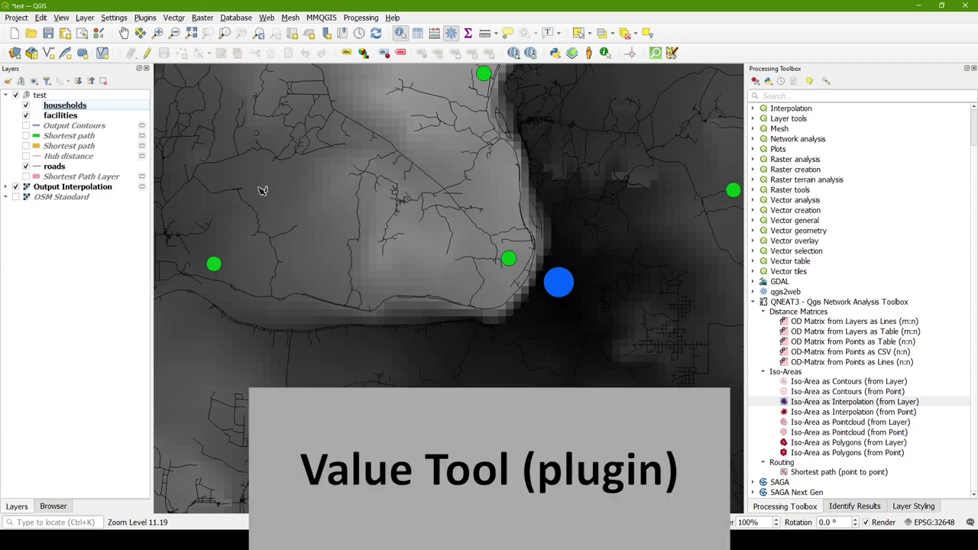
Turn on the Value Tool and zoom around the map reading Output Interpolation values
{"action": "left_click", "coordinate": [146, 18]}
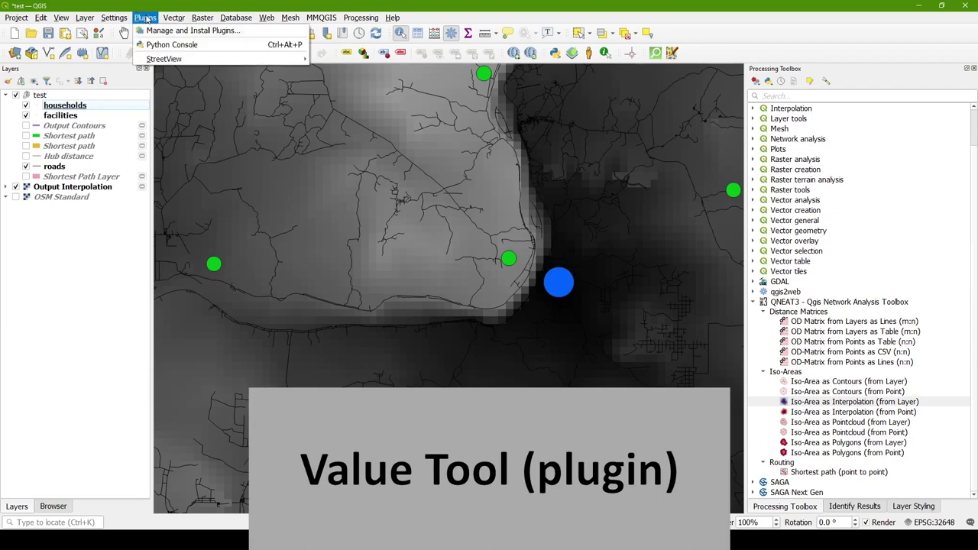
{"action": "left_click", "coordinate": [145, 18]}
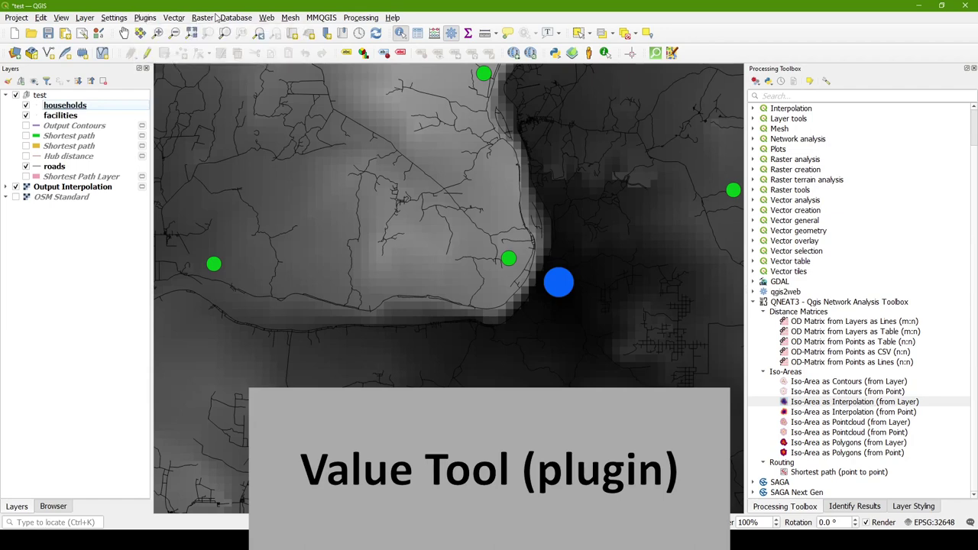
{"action": "left_click", "coordinate": [604, 53]}
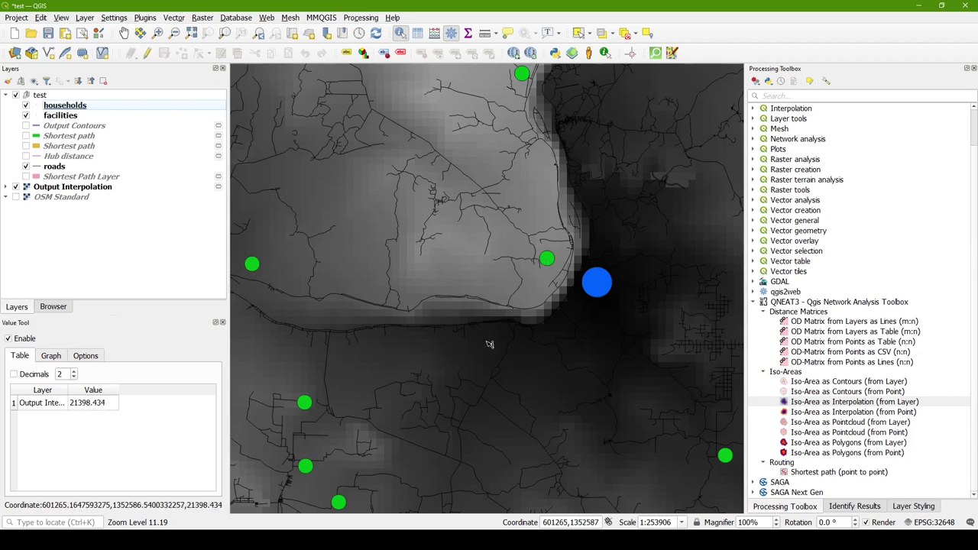
{"action": "scroll", "coordinate": [486, 333], "scroll_direction": "down", "scroll_amount": 1}
{"action": "scroll", "coordinate": [397, 369], "scroll_direction": "up", "scroll_amount": 3}
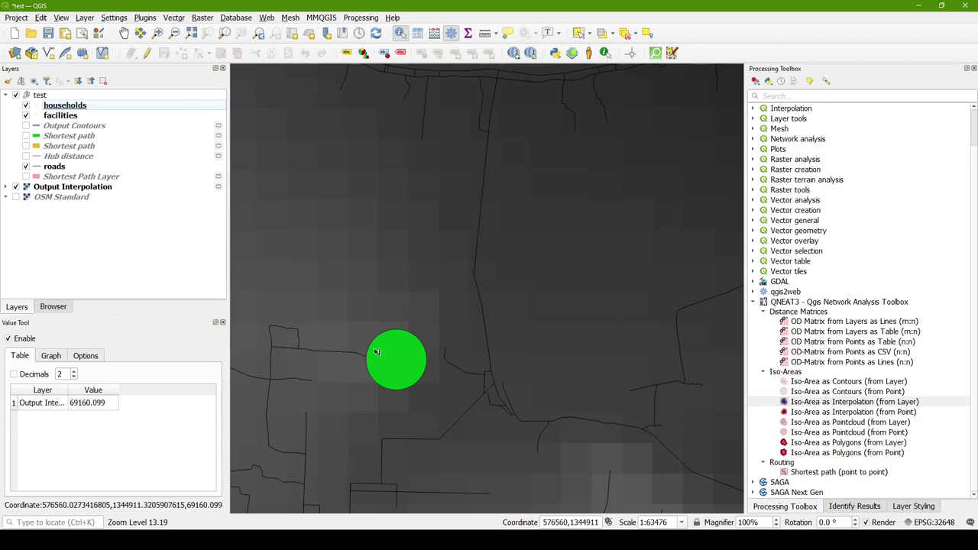
{"action": "scroll", "coordinate": [375, 349], "scroll_direction": "down", "scroll_amount": 4}
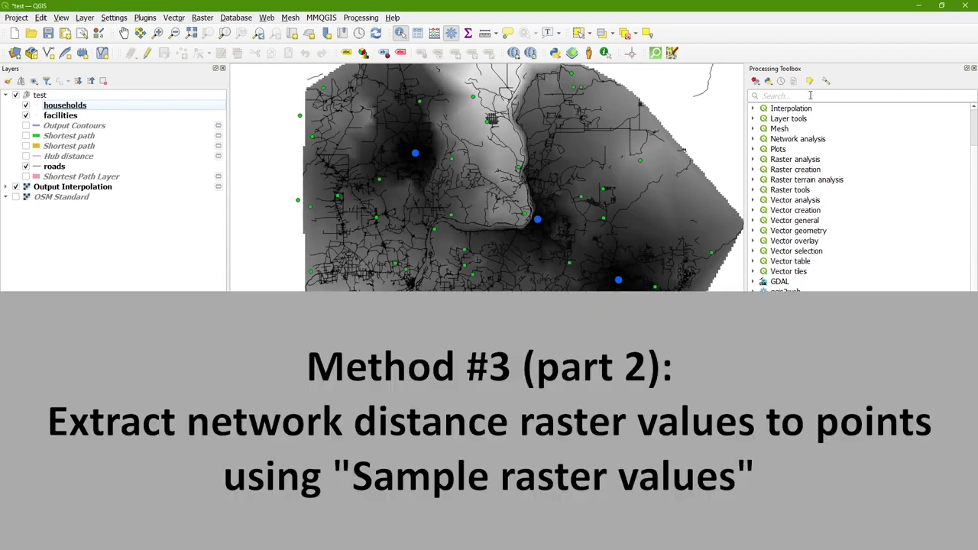
Search the Processing Toolbox for 'sample' and launch the Sample raster values tool
{"action": "left_click", "coordinate": [810, 95]}
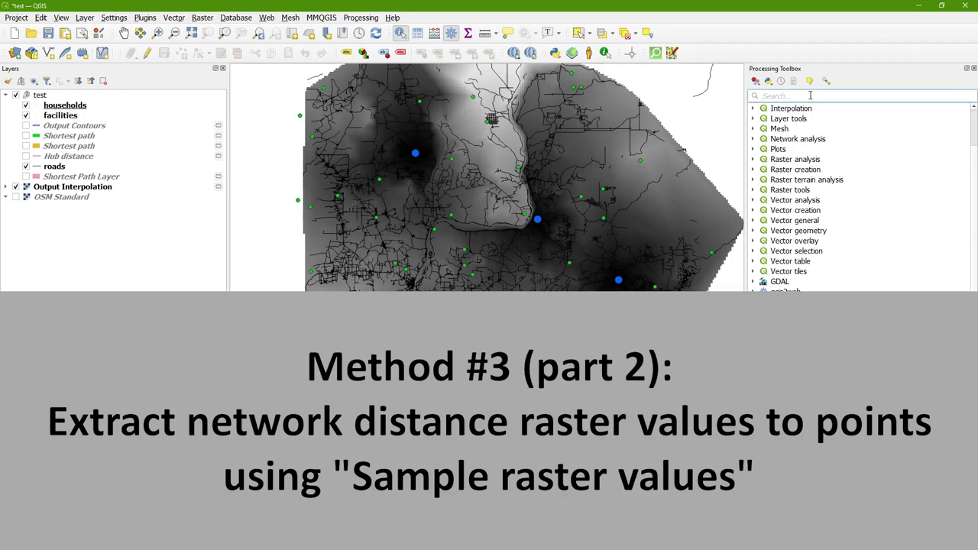
{"action": "type", "text": "sample"}
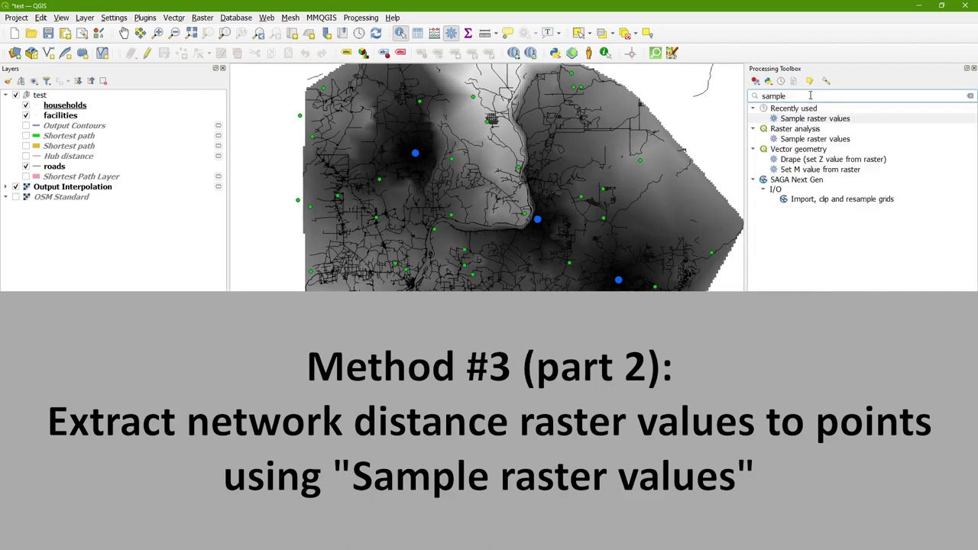
{"action": "left_click", "coordinate": [806, 120]}
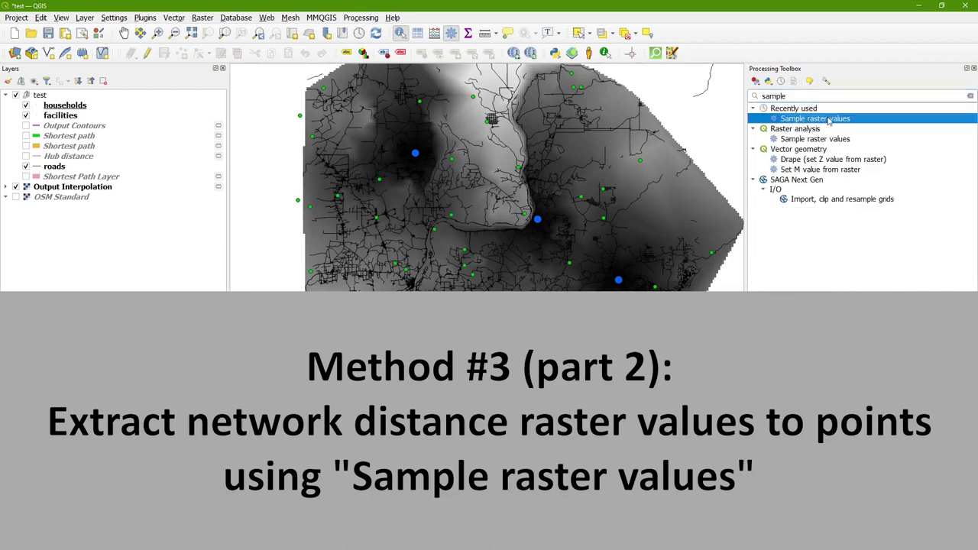
{"action": "double_click", "coordinate": [829, 120]}
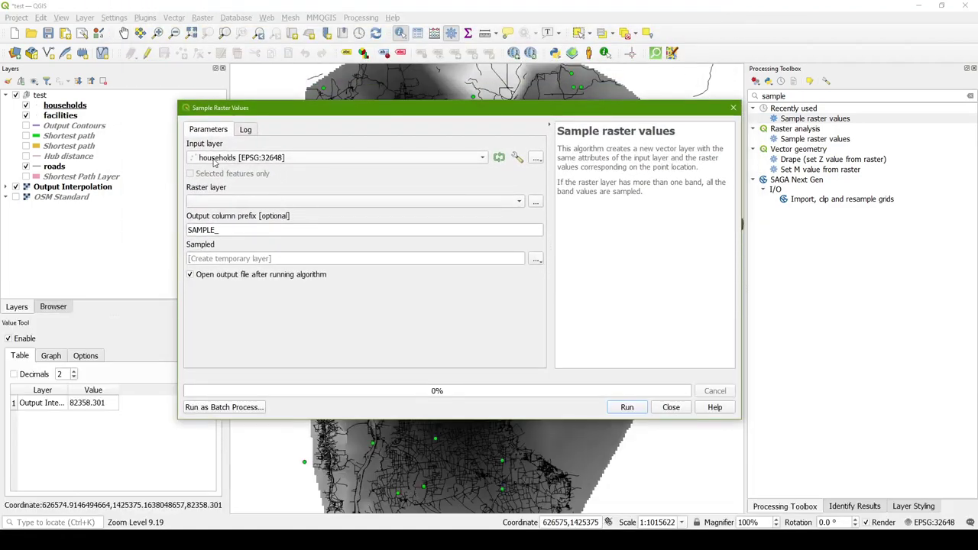
Sample the Output Interpolation raster with column prefix network_dist_ and run it
{"action": "left_click", "coordinate": [222, 200]}
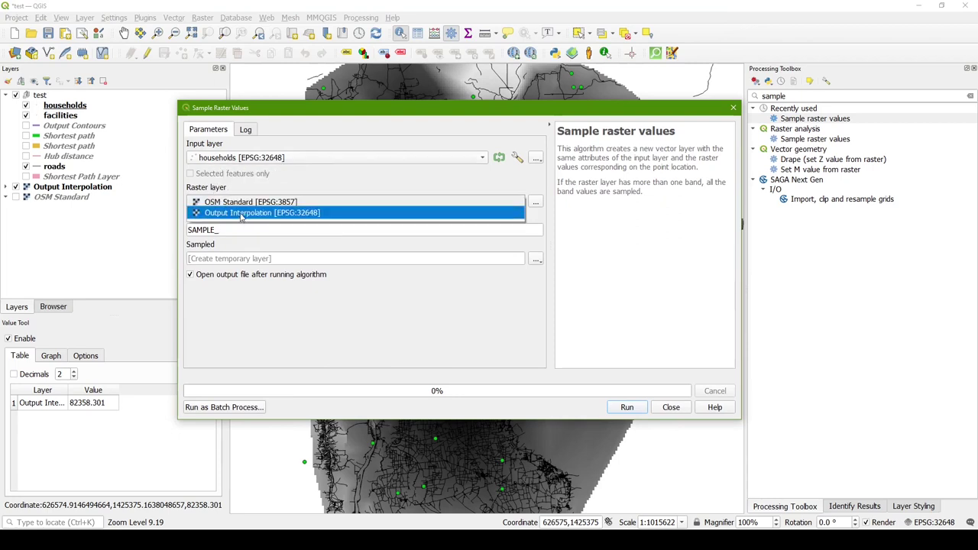
{"action": "left_click", "coordinate": [241, 215]}
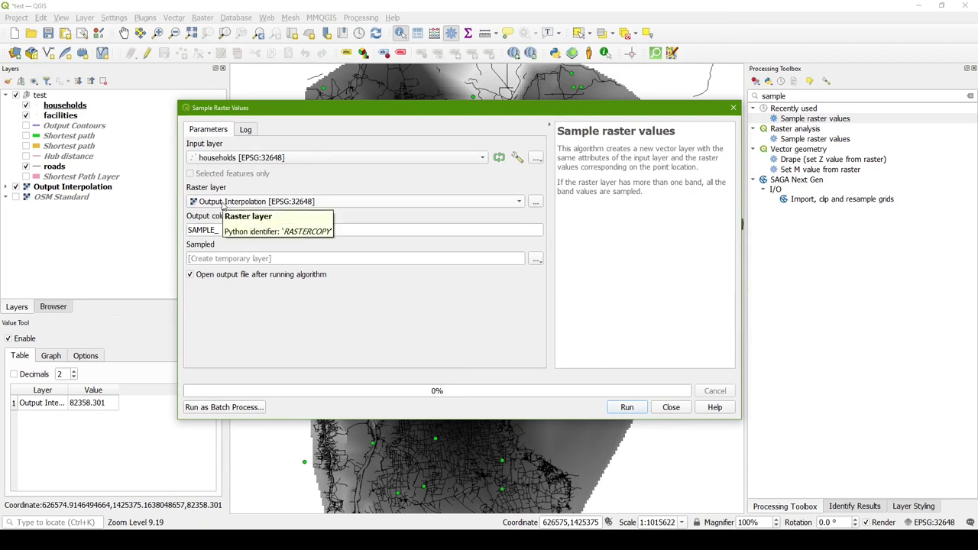
{"action": "left_click_drag", "start_coordinate": [224, 230], "coordinate": [152, 230]}
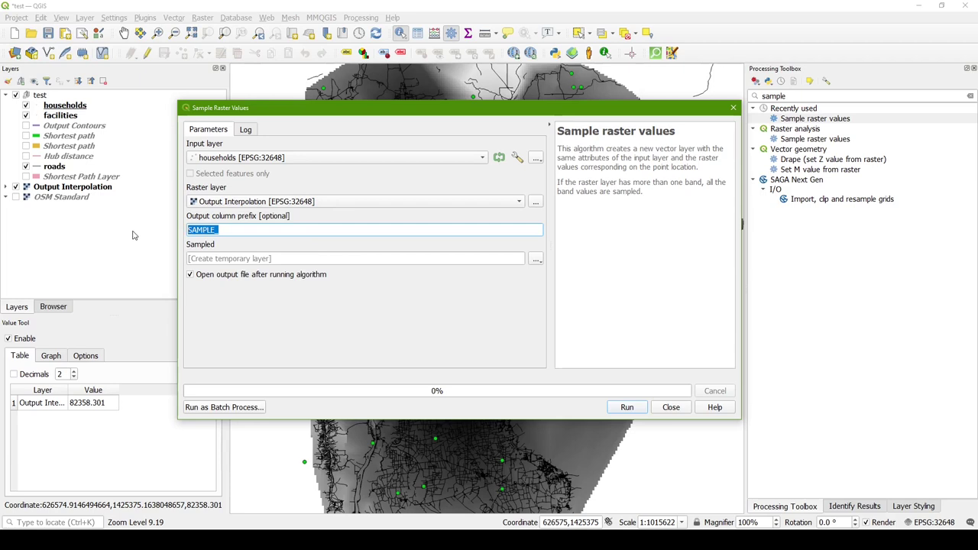
{"action": "type", "text": "network_dist_"}
{"action": "left_click", "coordinate": [630, 411]}
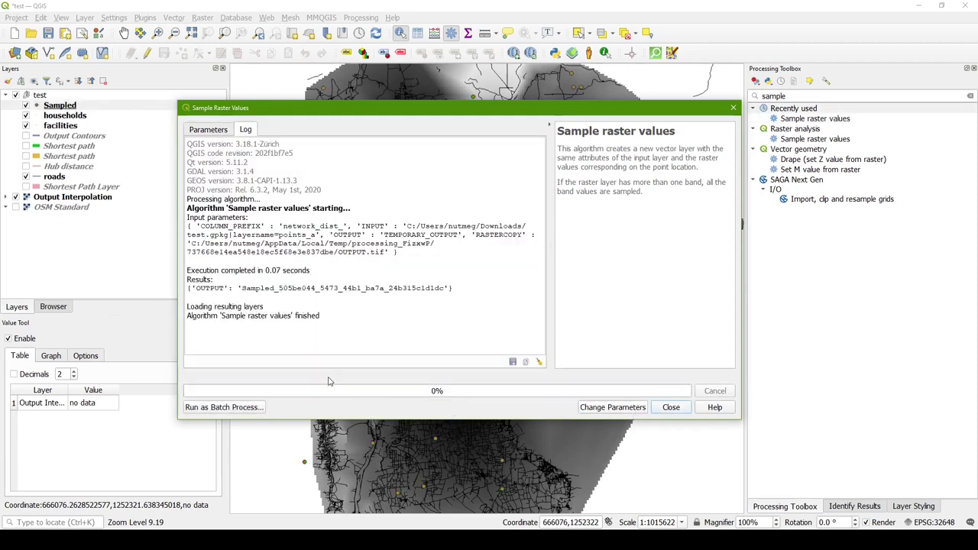
Review the Sampled layer's network_dist_1 values in its attribute table, widening that column
{"action": "left_click", "coordinate": [671, 407]}
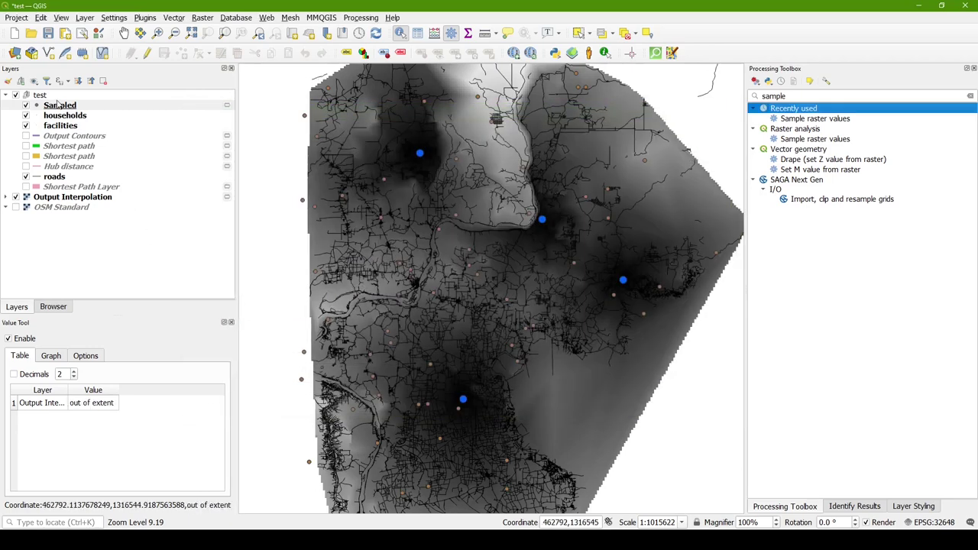
{"action": "right_click", "coordinate": [58, 107]}
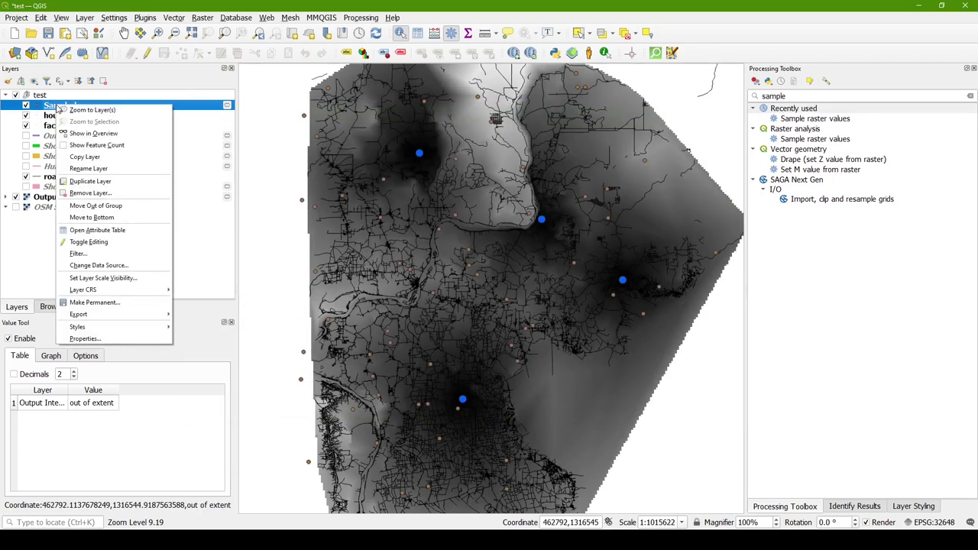
{"action": "left_click", "coordinate": [106, 233]}
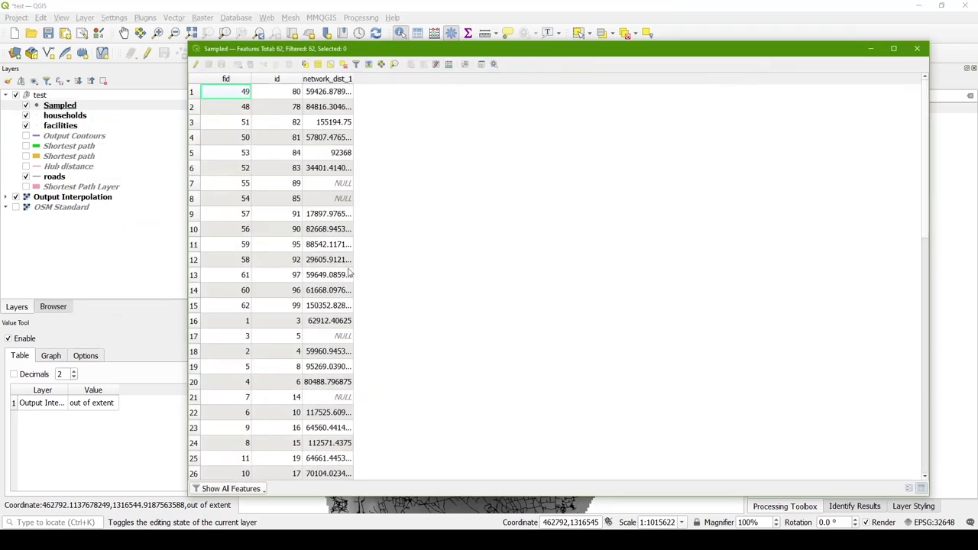
{"action": "left_click", "coordinate": [285, 93]}
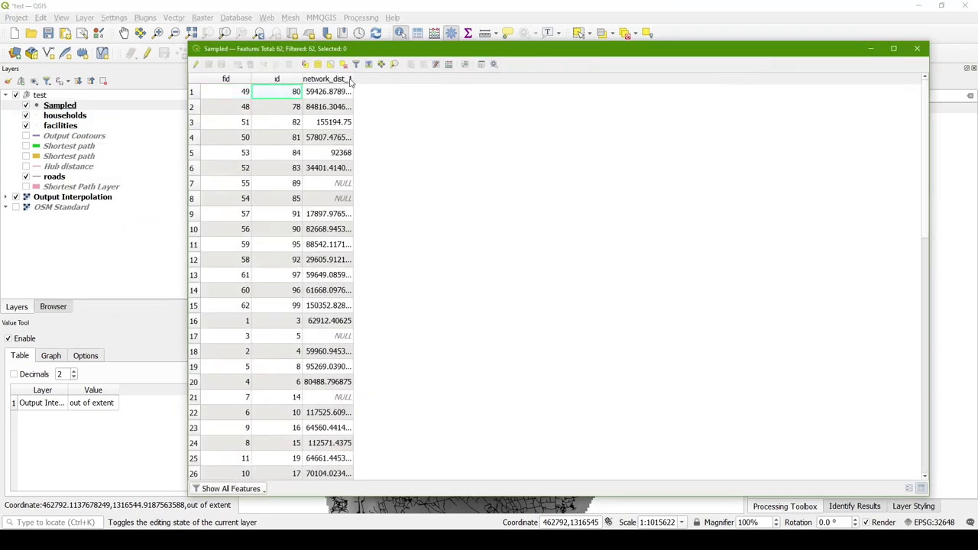
{"action": "left_click_drag", "start_coordinate": [352, 79], "coordinate": [391, 79]}
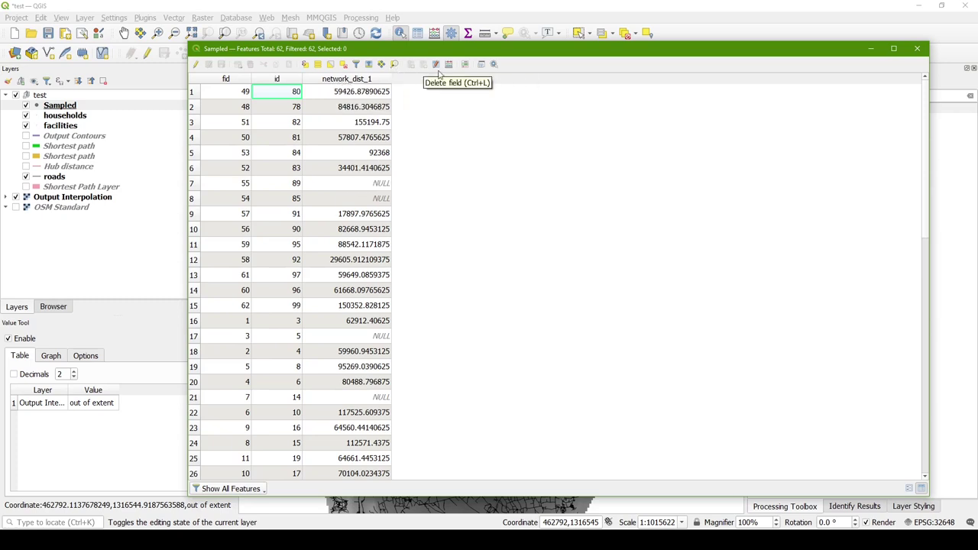
{"action": "left_click", "coordinate": [917, 48]}
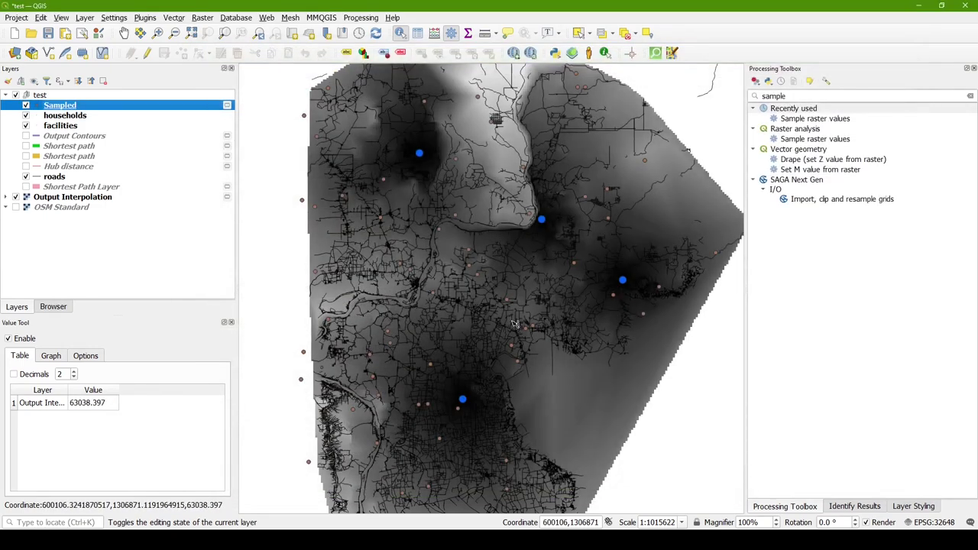
Style Sampled as graduated on network_dist_1, five white-to-red classes from 7156 to 155195
{"action": "left_click", "coordinate": [899, 506]}
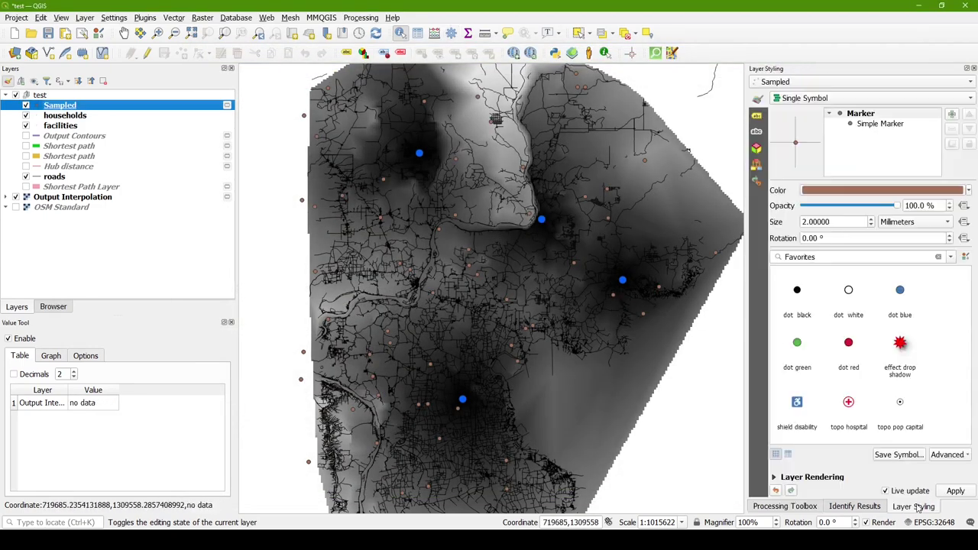
{"action": "left_click", "coordinate": [803, 107]}
{"action": "left_click", "coordinate": [811, 125]}
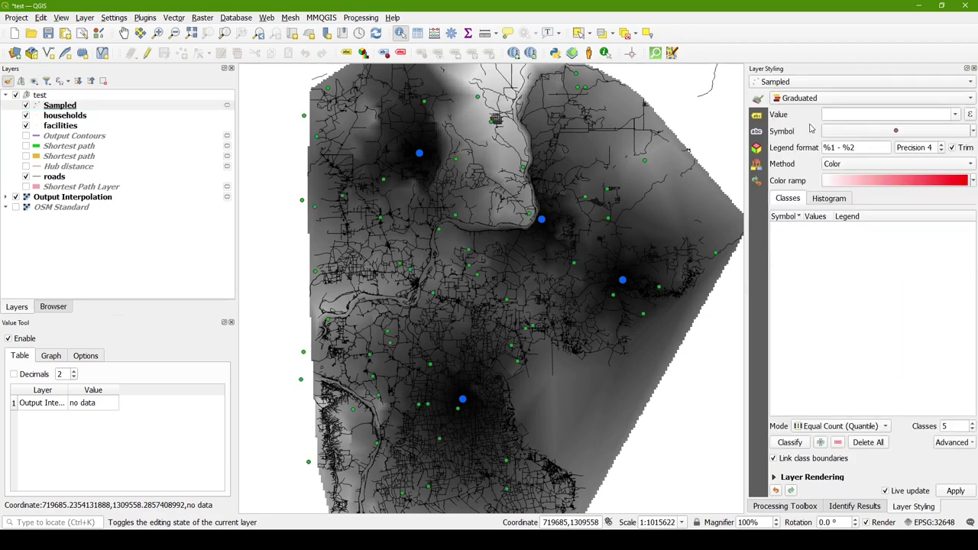
{"action": "left_click", "coordinate": [955, 114]}
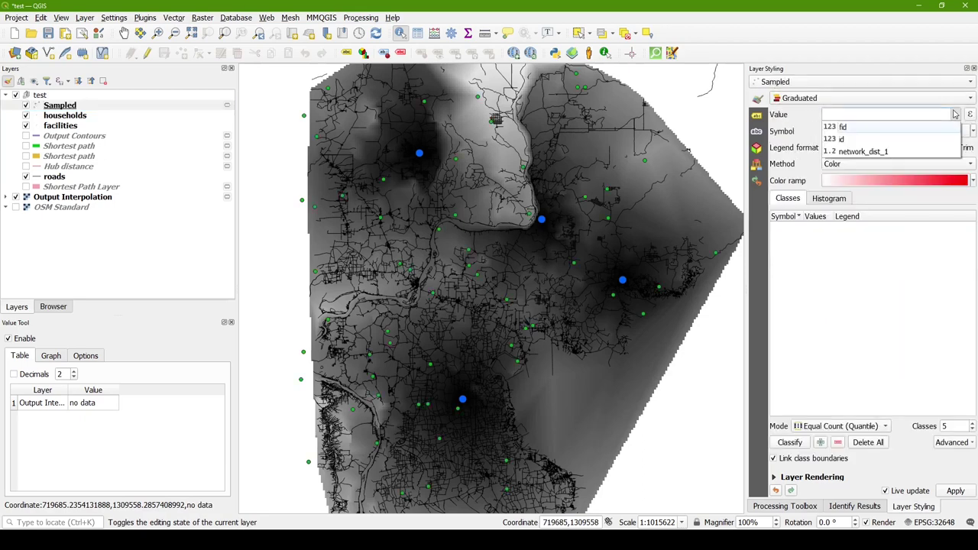
{"action": "left_click", "coordinate": [871, 150]}
{"action": "left_click", "coordinate": [790, 443]}
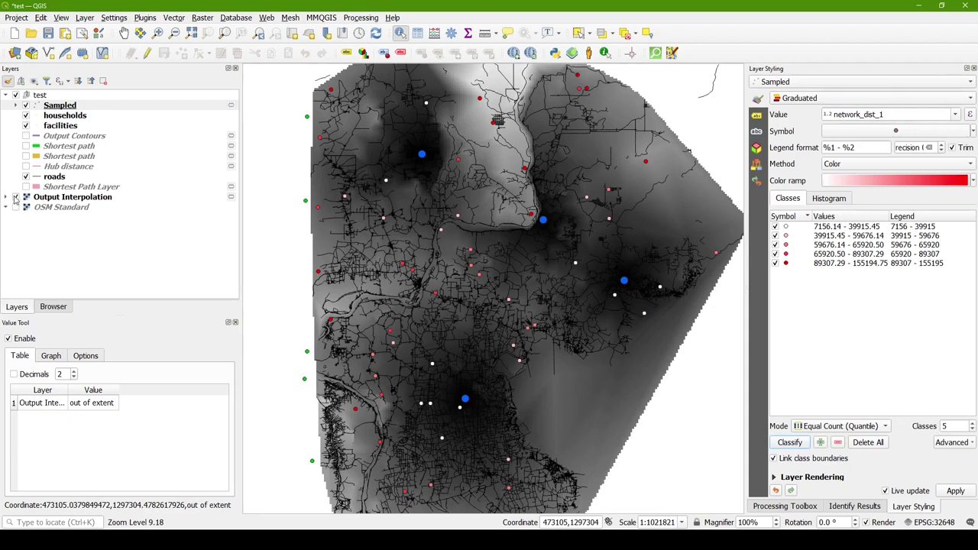
Hide Output Interpolation and roads, and turn on the OSM Standard basemap
{"action": "left_click", "coordinate": [26, 196]}
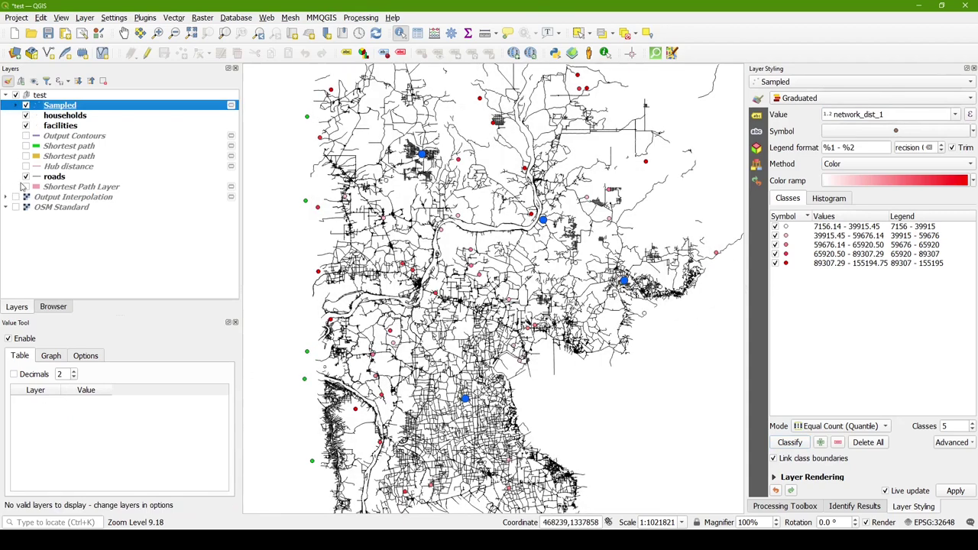
{"action": "left_click", "coordinate": [26, 177]}
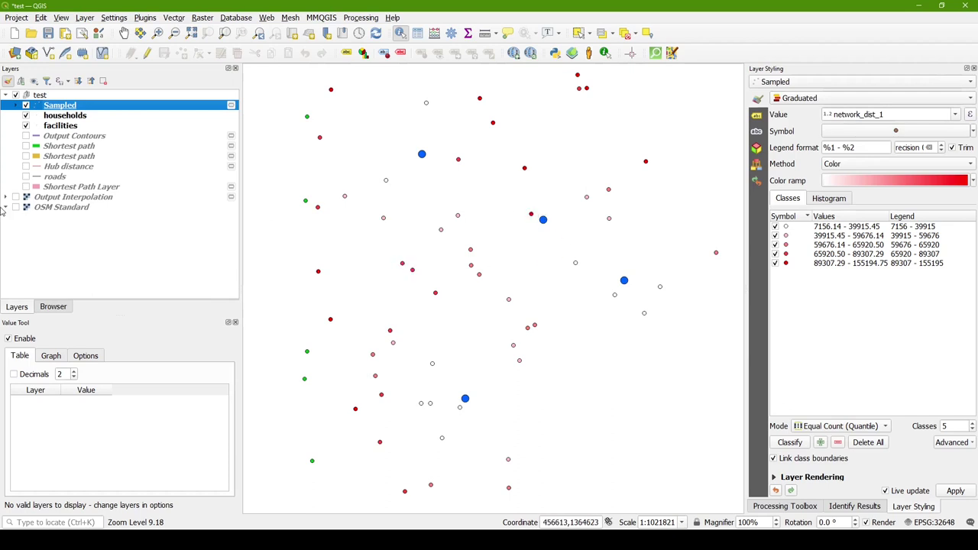
{"action": "left_click", "coordinate": [25, 208]}
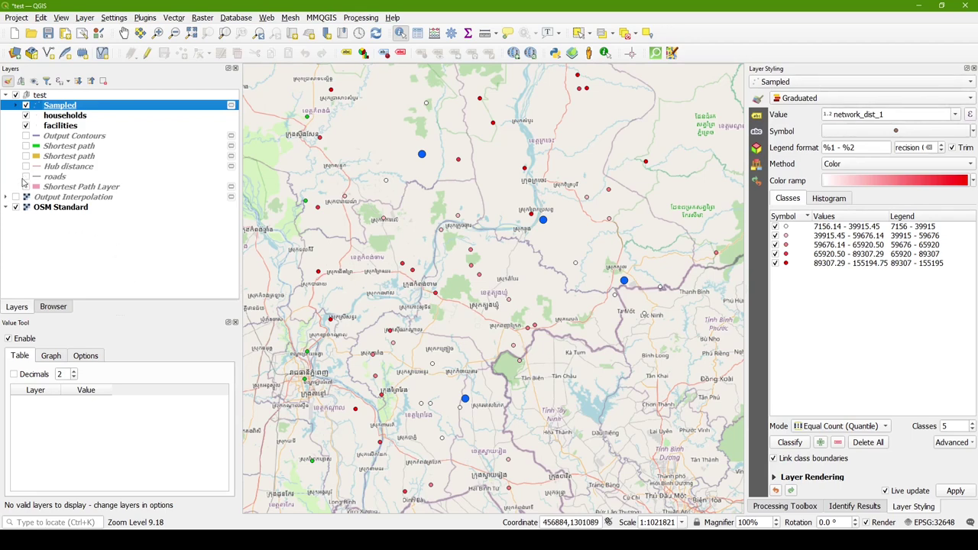
Turn roads back on and select Iso-Area as Interpolation (from Layer) in the Processing Toolbox
{"action": "left_click", "coordinate": [26, 177]}
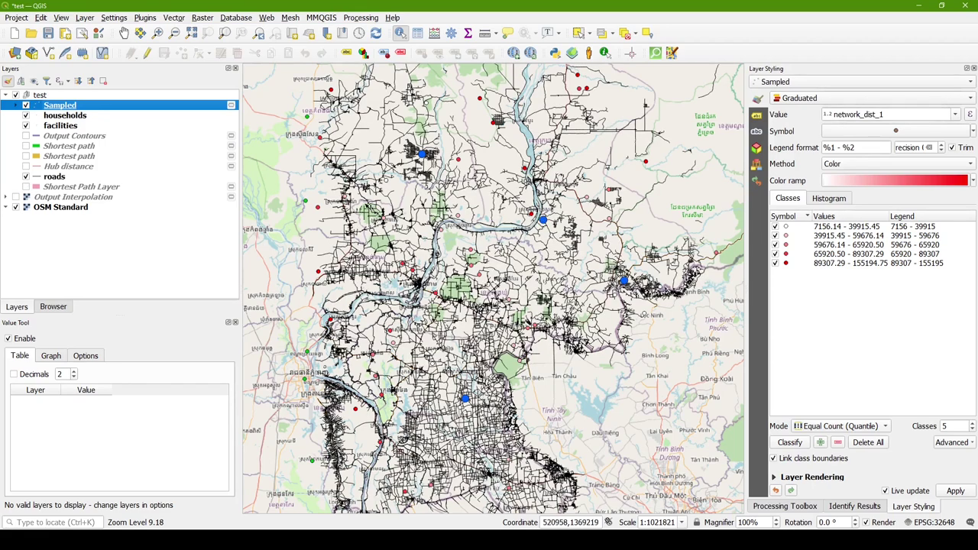
{"action": "left_click", "coordinate": [785, 506]}
{"action": "left_click", "coordinate": [871, 129]}
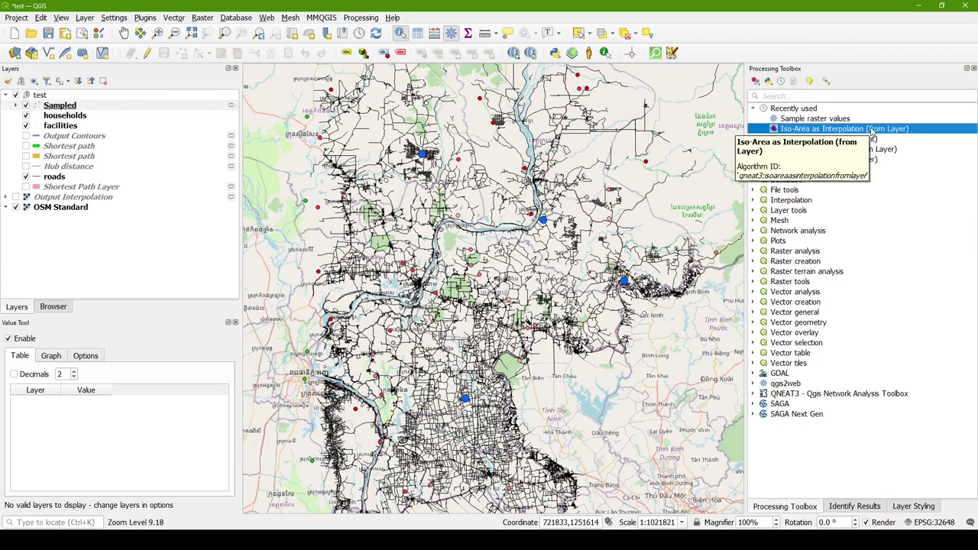